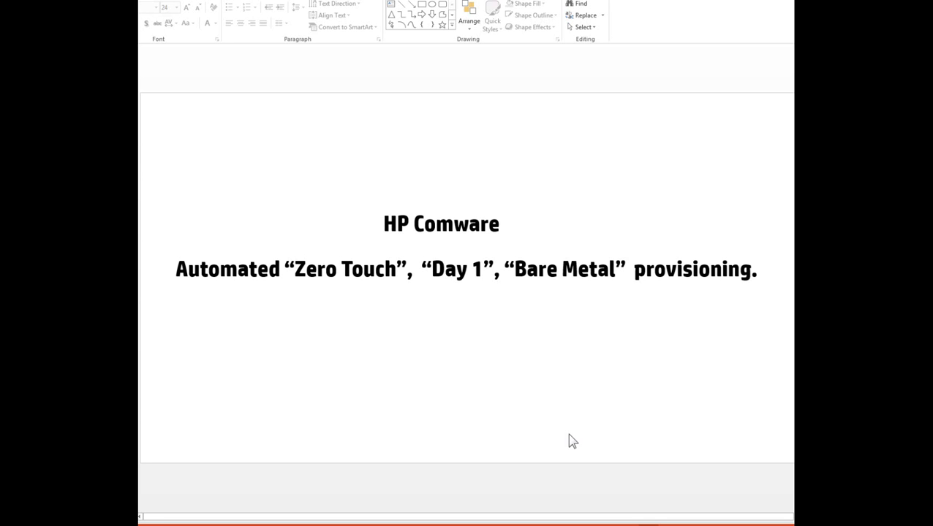
Step: Go to the Auto Configure Process slide and review its stages from DHCP address allocation to zero-touch base connectivity
key(Page_Down)
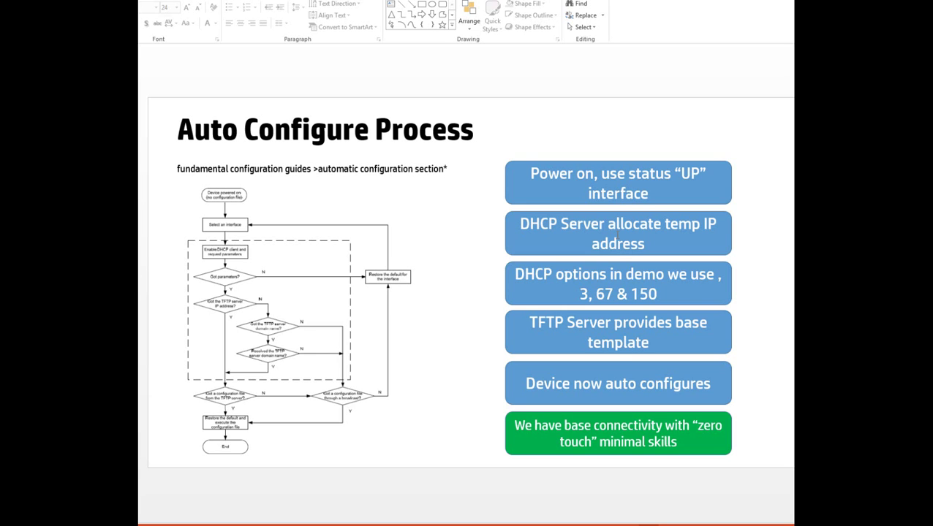
click(686, 224)
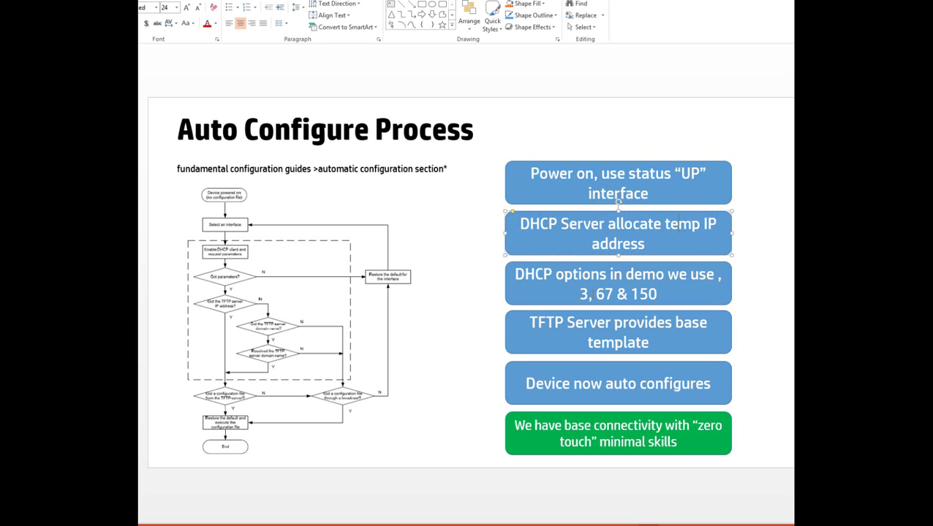
click(599, 295)
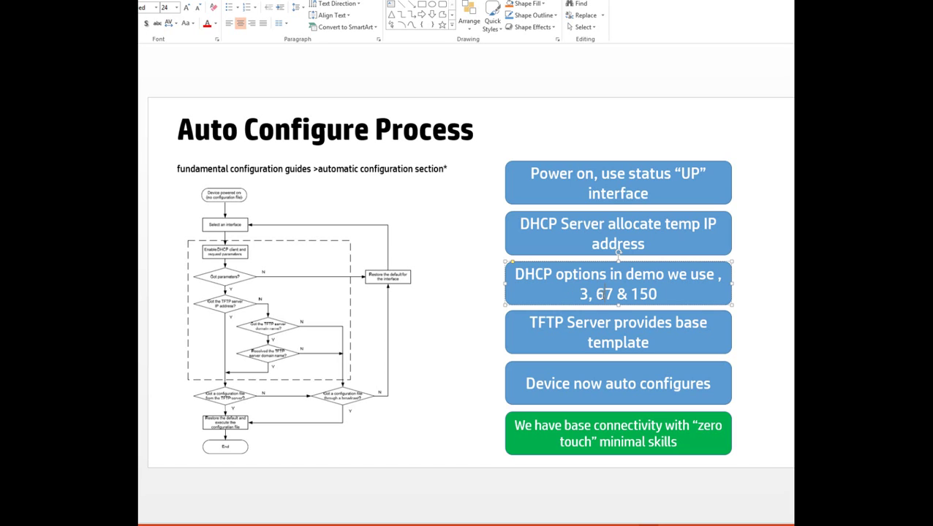
click(644, 295)
click(658, 384)
click(598, 383)
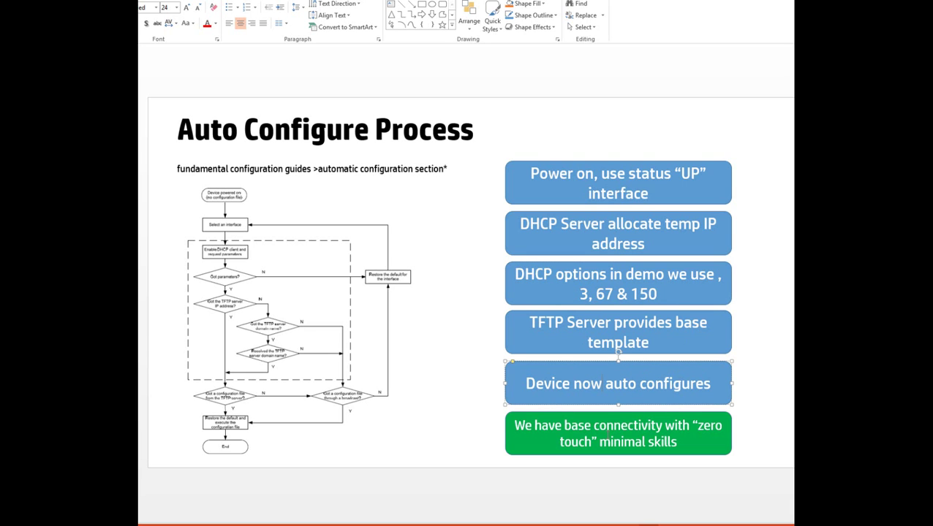
click(606, 436)
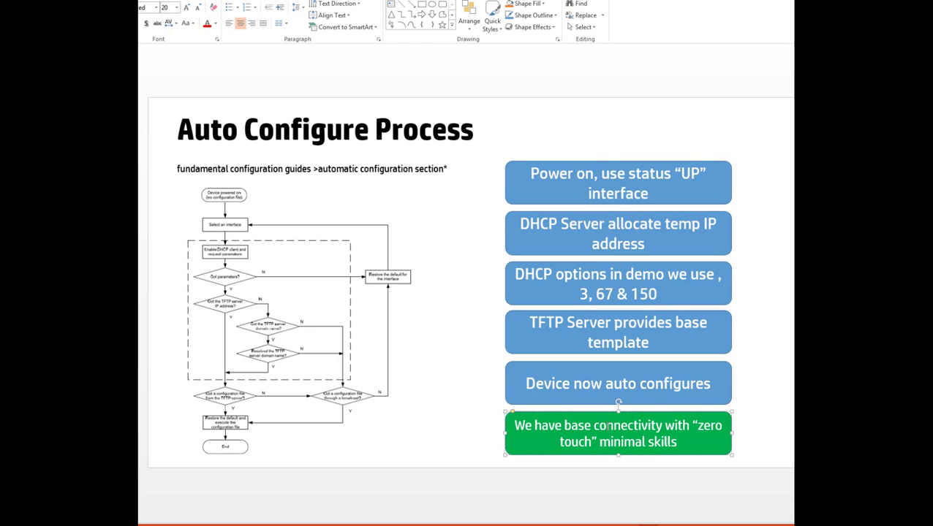
Step: Advance to the Minimum Requirements & "Practical" Setup slide and examine what the DHCP server has to provide
key(Page_Down)
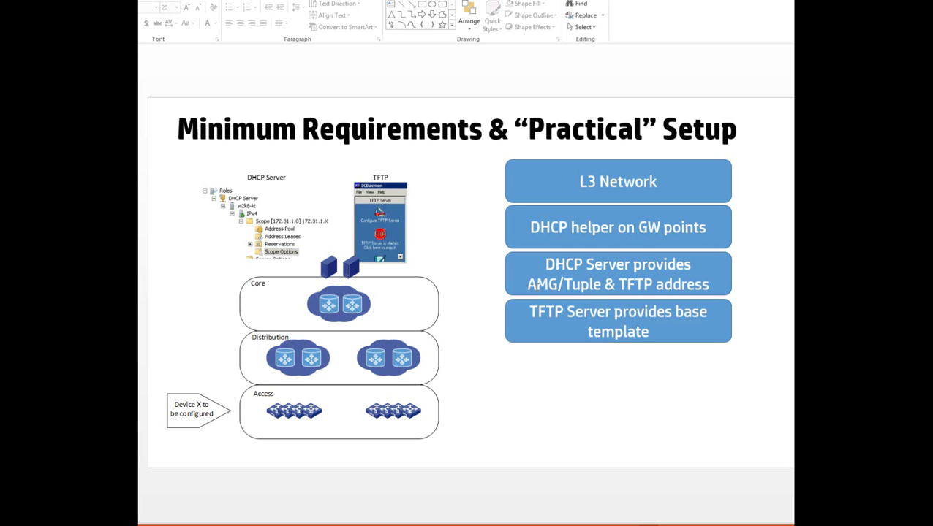
click(539, 286)
click(539, 286)
Step: Advance to the Setup slide and examine the core, aggregation and remote-site routers in the topology diagram
key(Page_Down)
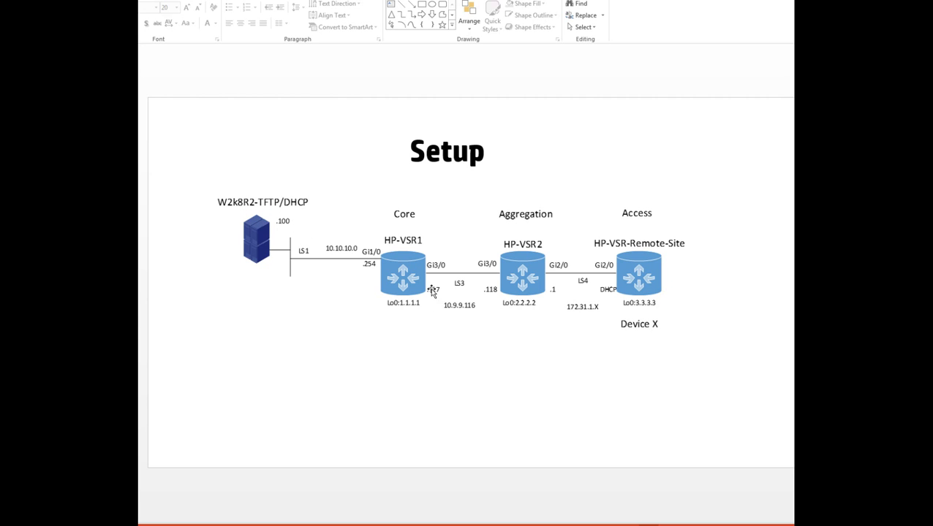
click(404, 273)
click(645, 275)
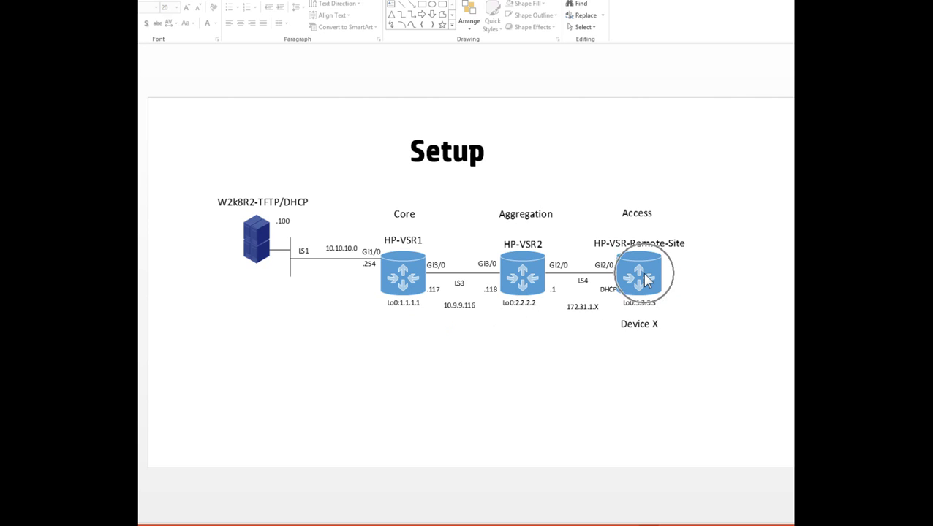
click(646, 281)
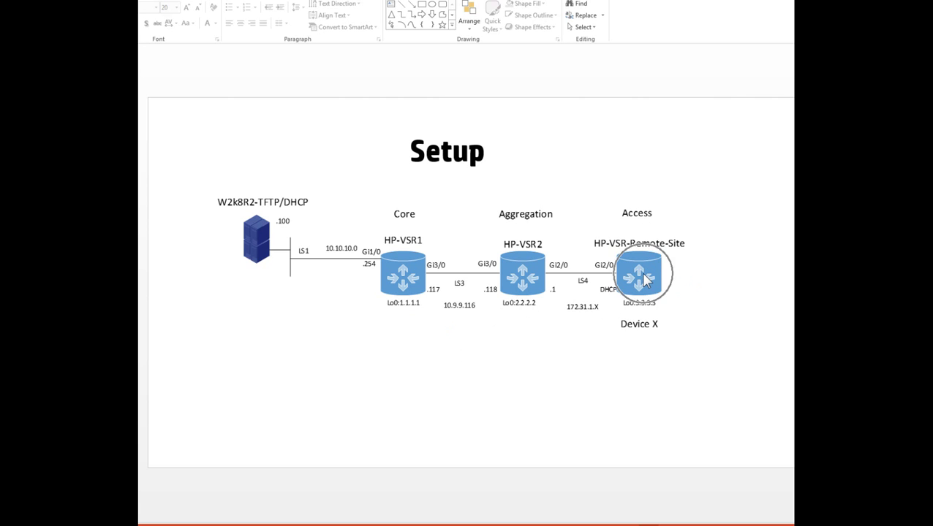
click(645, 281)
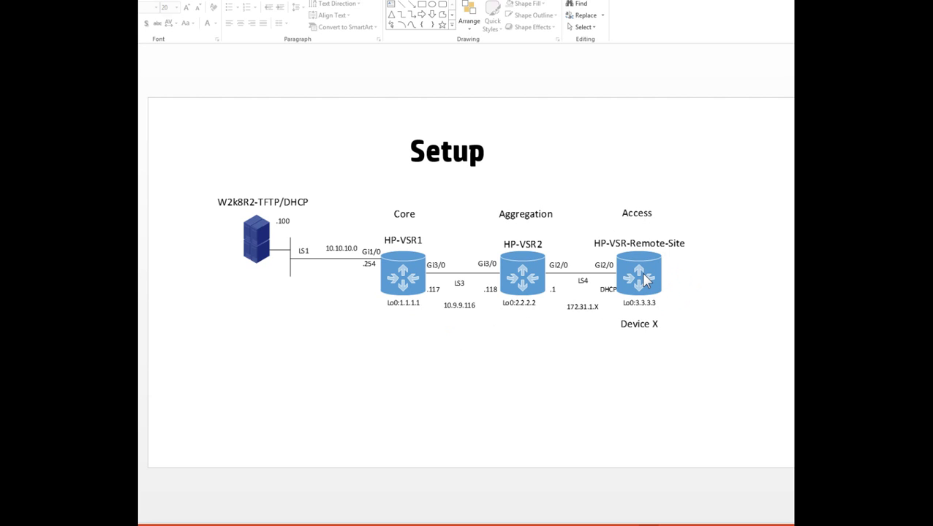
click(535, 278)
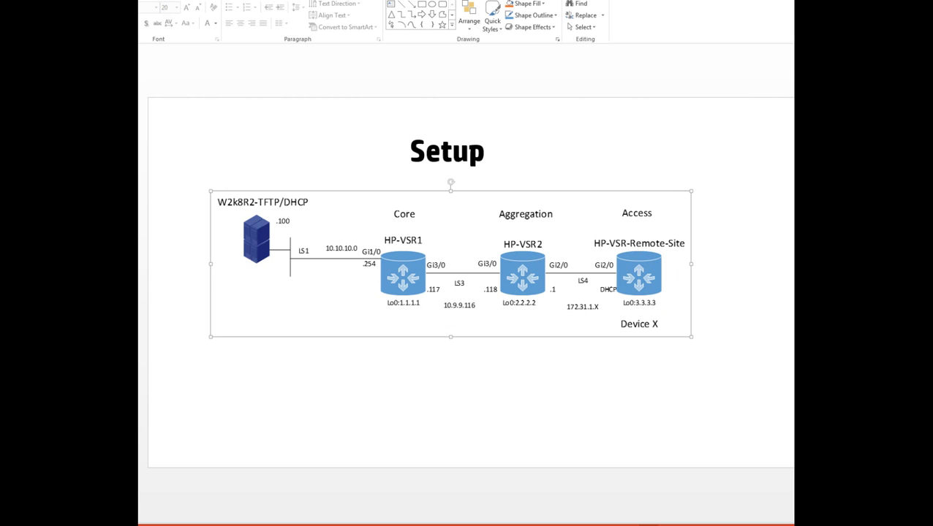
Step: Switch to the vsr2 session in SuperPuTTY, wake the console and run display current-configuration
key(alt+Tab)
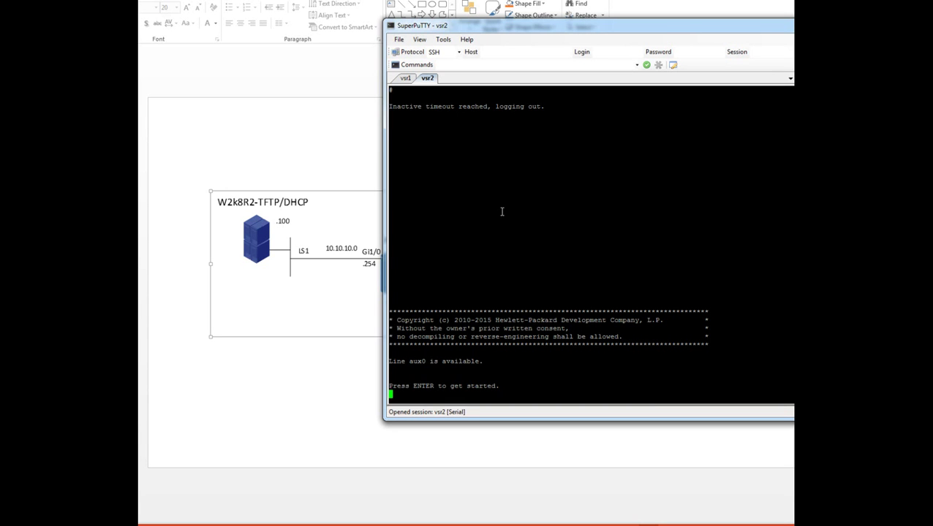
key(Return)
key(Return)
key(Return)
key(Return)
key(Return)
text(disp)
key(Tab)
text(cur)
key(Tab)
key(Return)
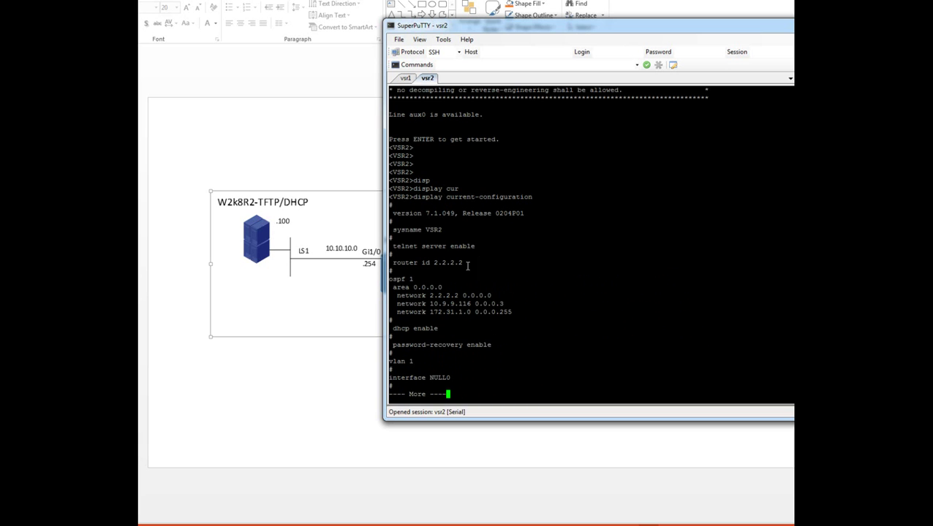
Step: Highlight the dhcp enable line in VSR2's configuration output
triple_click(449, 328)
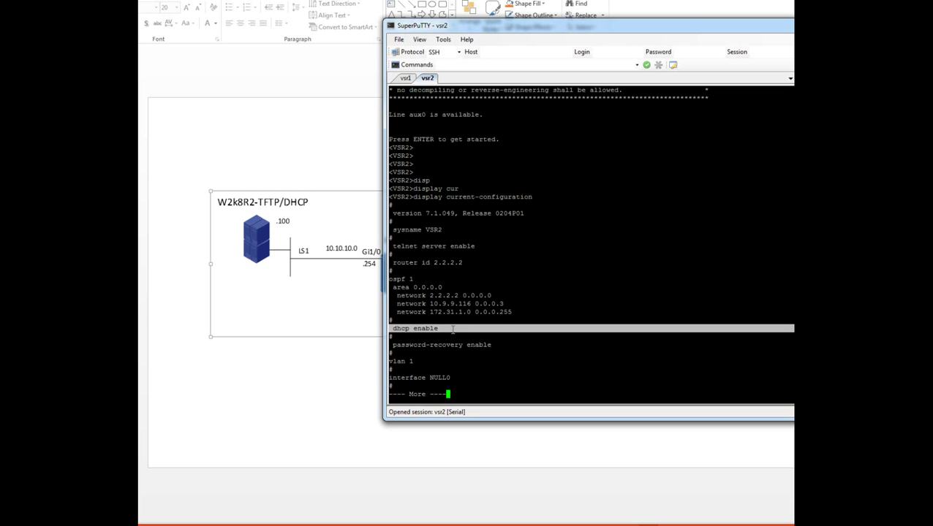
click(449, 328)
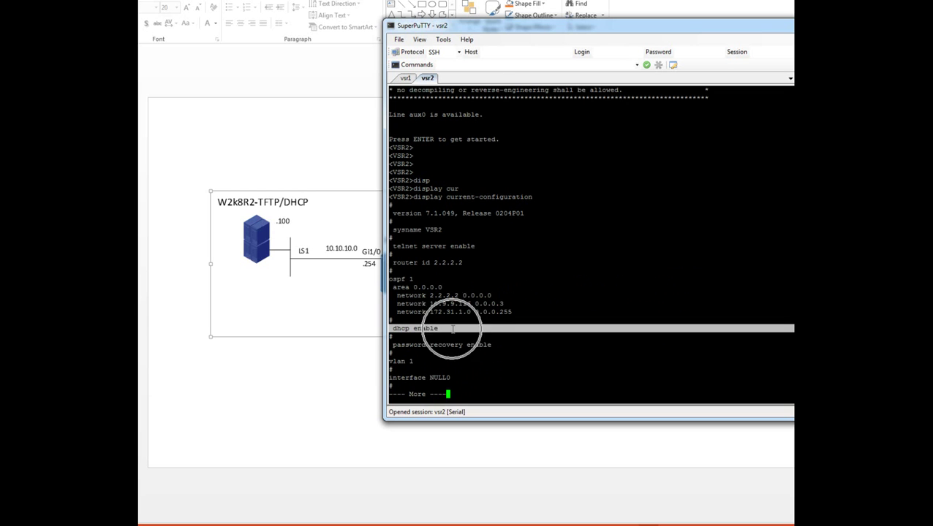
click(424, 328)
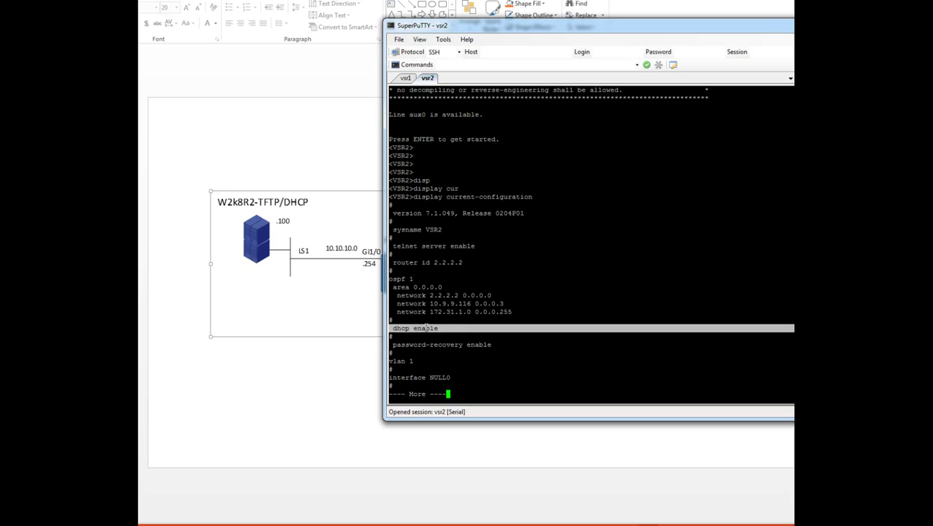
click(545, 346)
Step: Page the output to GigabitEthernet2/0 and examine its IP address, DHCP relay selection and relay server address lines
key(space)
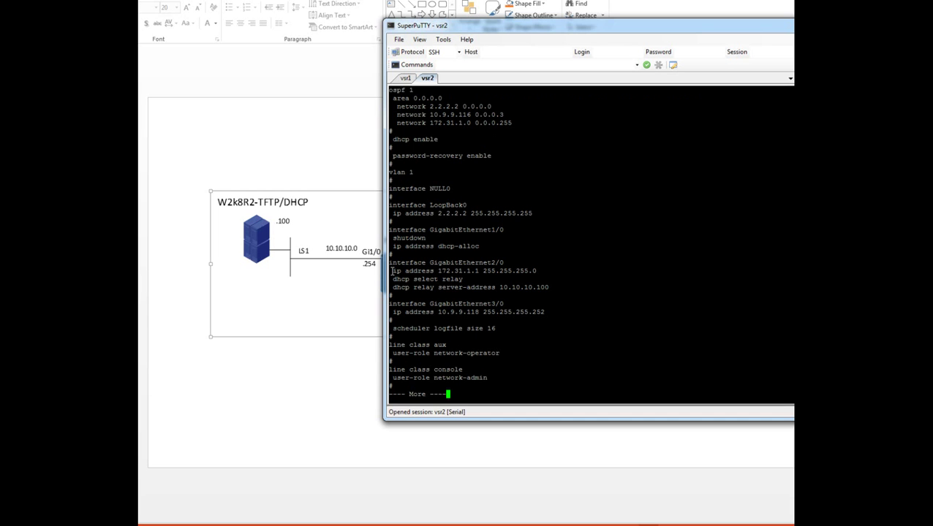
drag(391, 271, 541, 271)
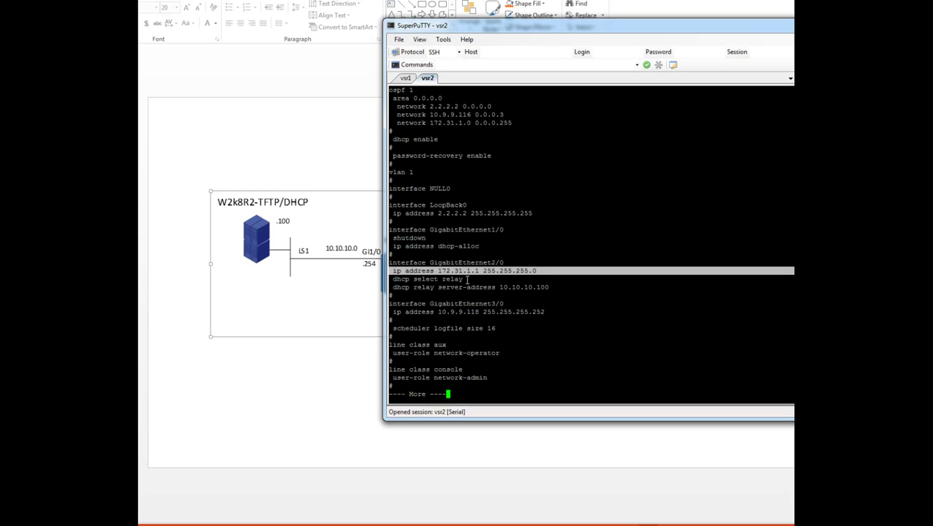
drag(468, 278, 393, 279)
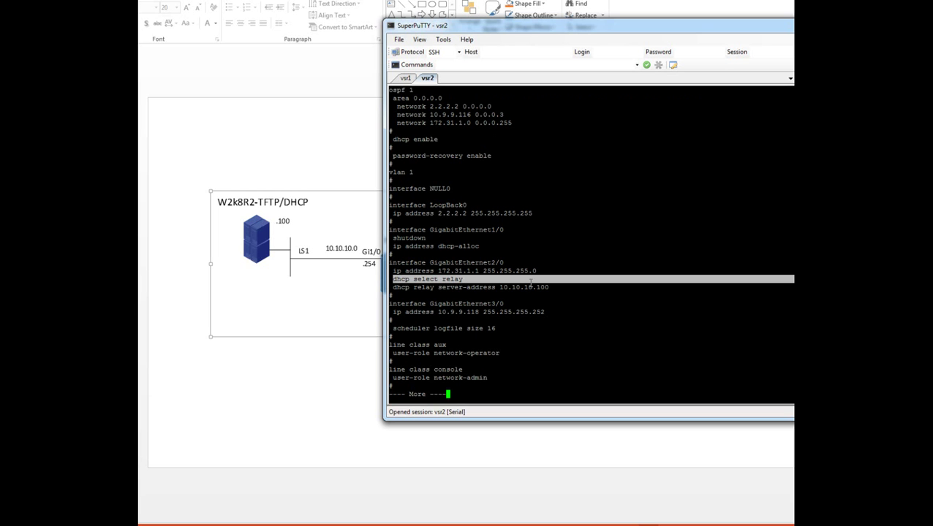
drag(558, 289, 394, 289)
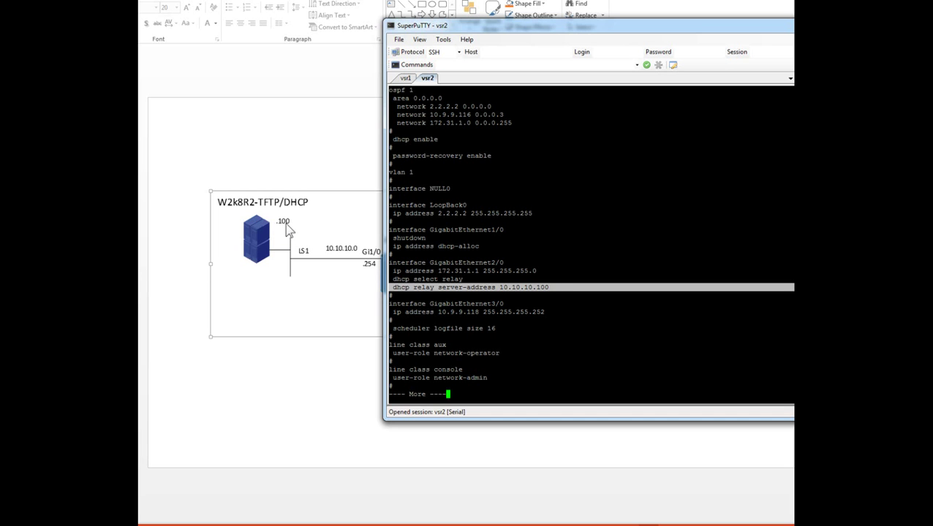
click(553, 289)
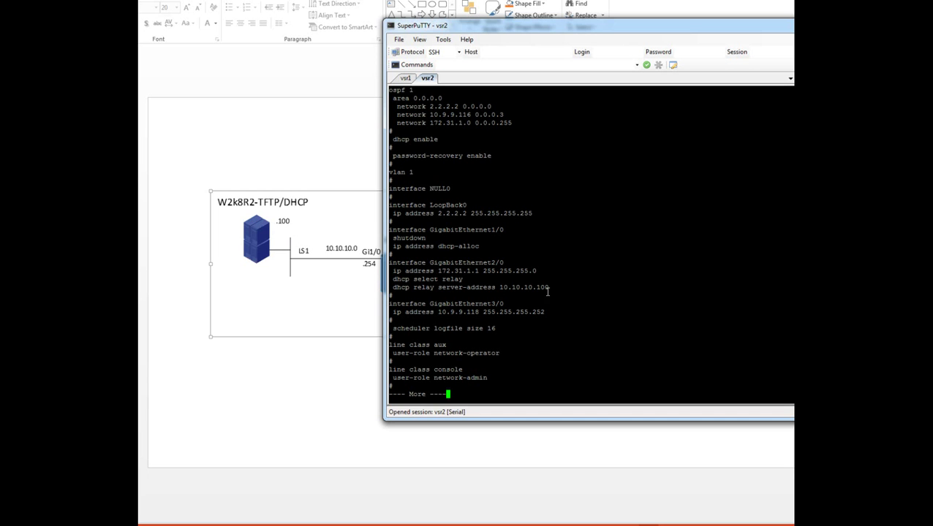
Step: Switch to the Windows Server 2008 R2 VM in VMware Workstation and inspect the DHCP scope's address pool in Server Manager
click(333, 521)
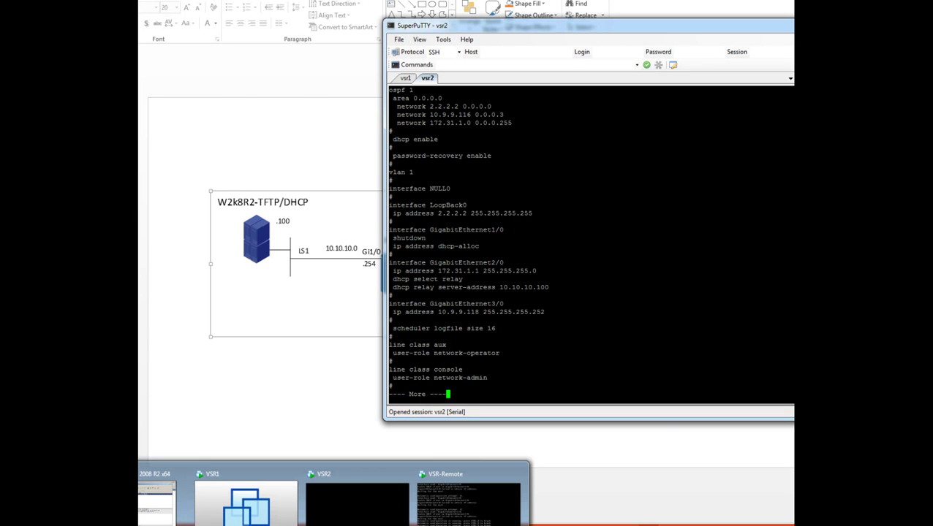
click(168, 503)
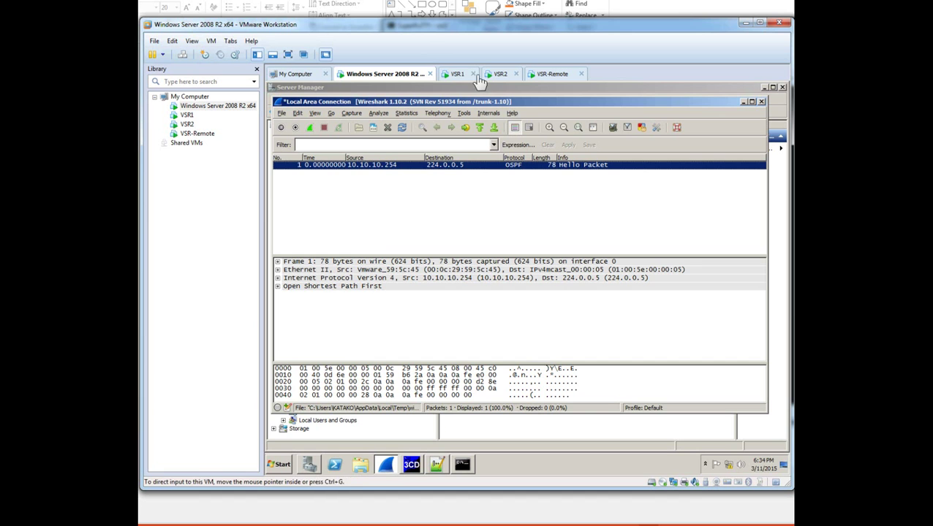
click(310, 465)
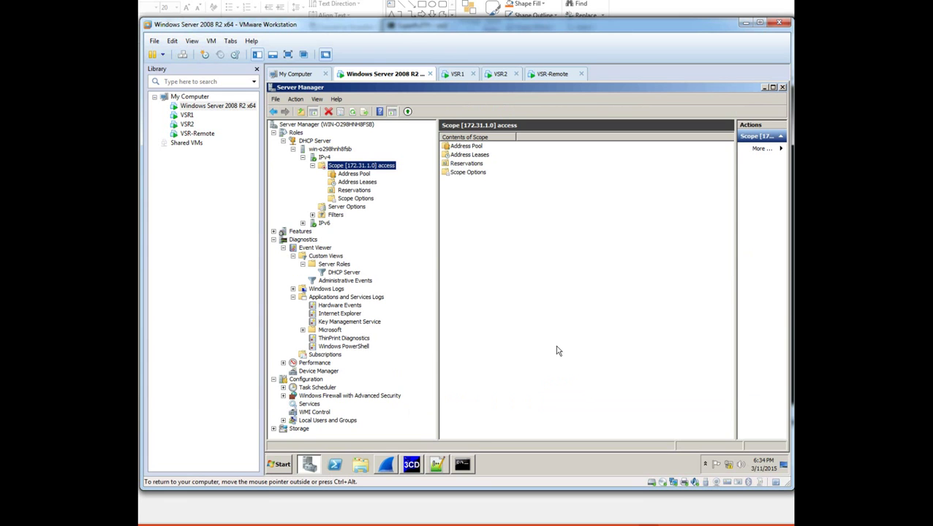
click(362, 177)
click(471, 147)
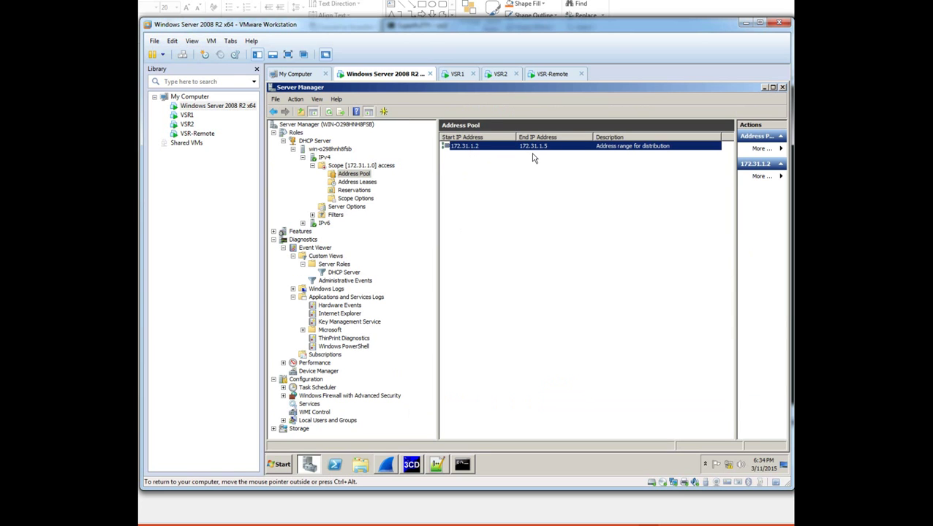
Step: Inspect the access scope's DHCP options 003 Router, 067 Bootfile Name and 150 TFTP Server
click(351, 198)
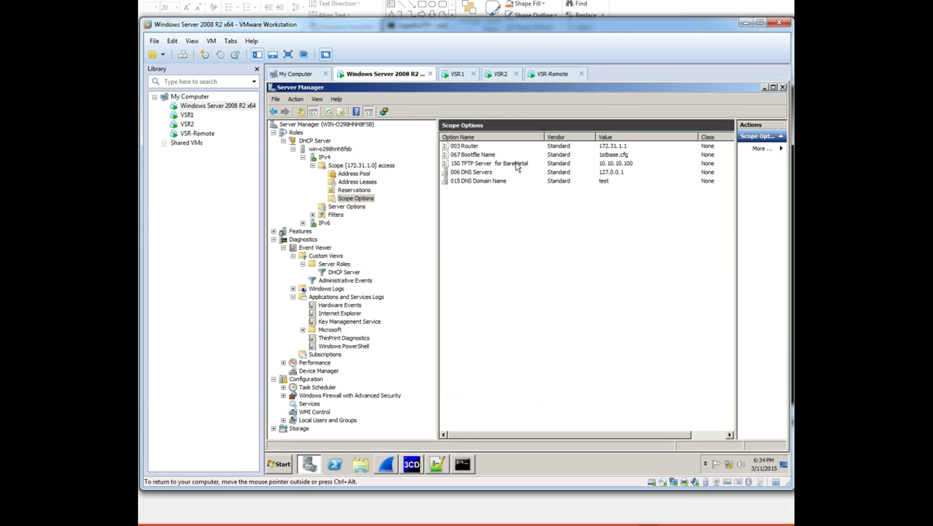
click(451, 146)
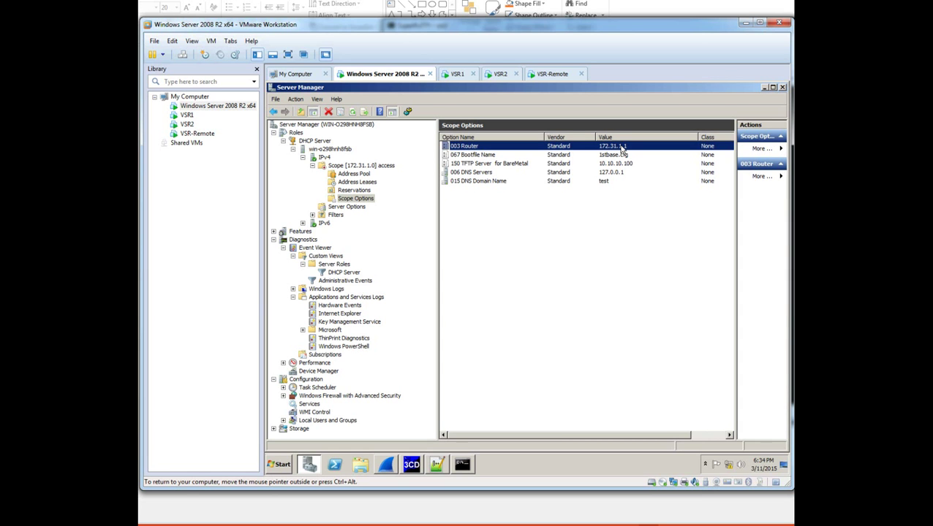
click(461, 156)
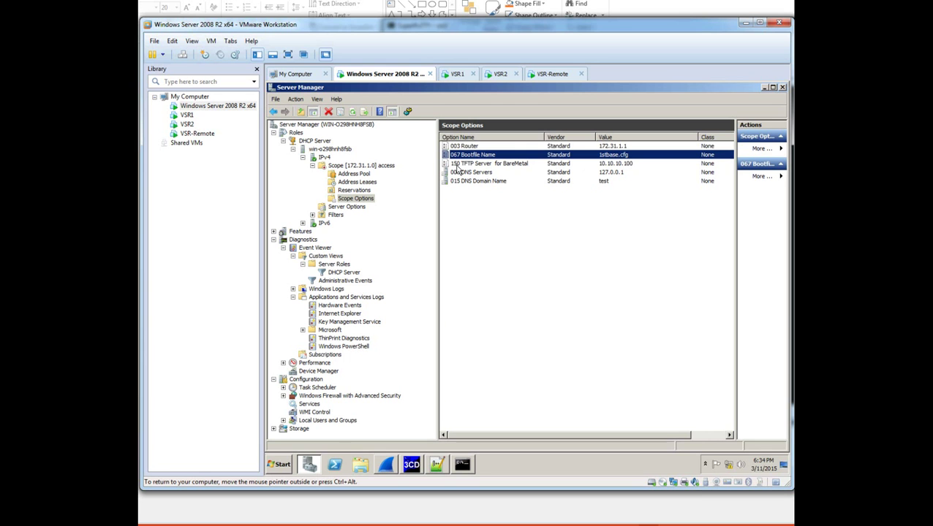
click(457, 166)
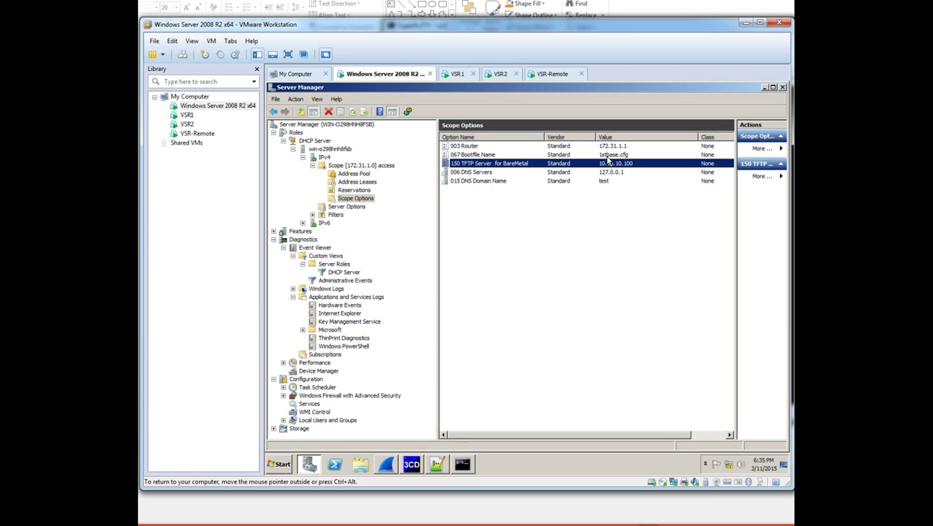
Step: Open 1stbase.cfg in Notepad++ and highlight the sysname, OSPF and gig 1/0 DHCP address lines for review
click(764, 88)
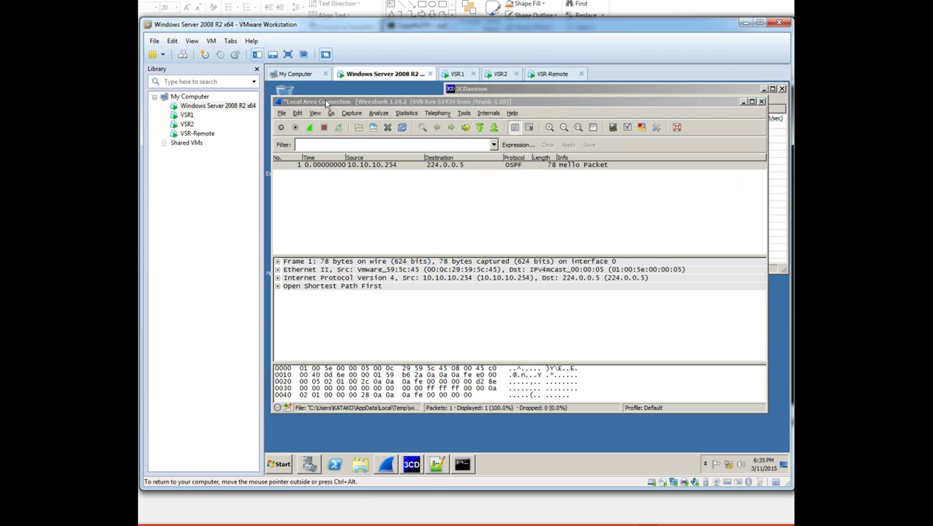
click(436, 464)
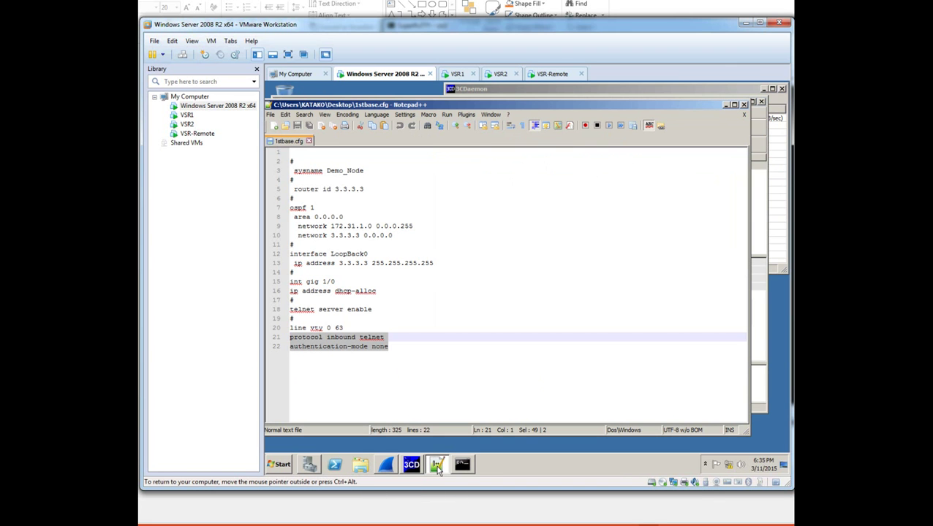
drag(370, 170, 305, 170)
drag(364, 189, 399, 240)
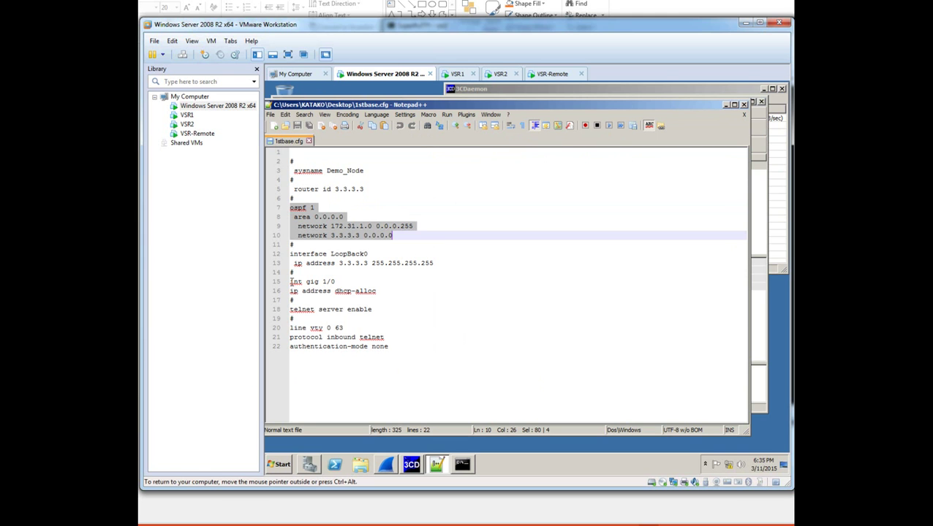
drag(289, 282, 382, 293)
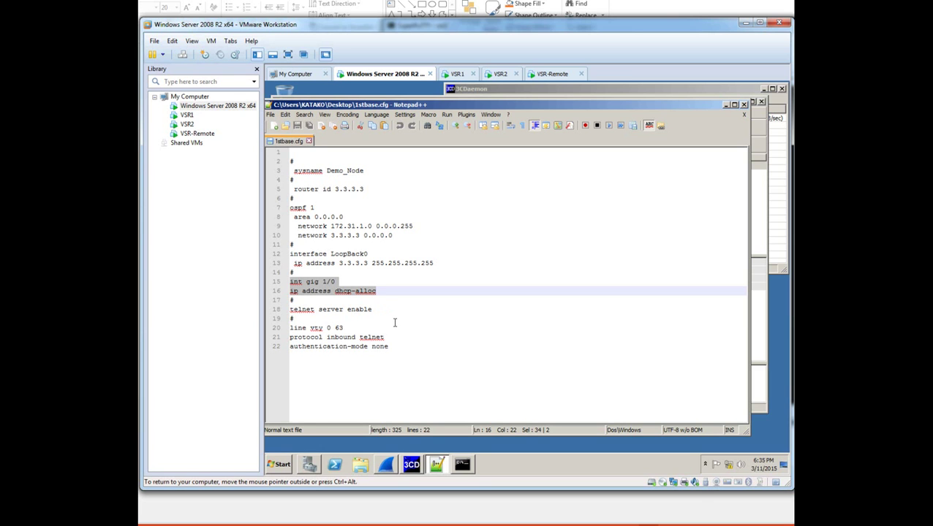
drag(378, 292, 282, 295)
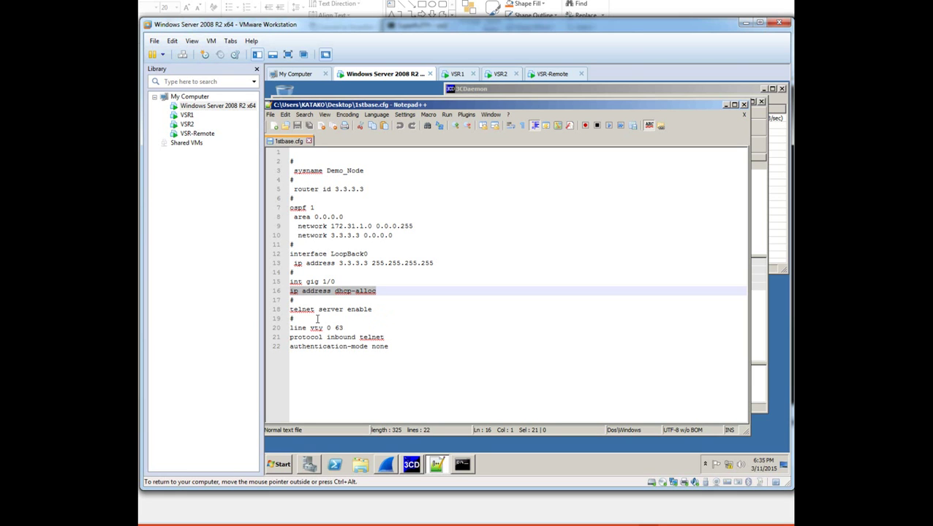
Step: Highlight the telnet server enable line and the line vty 0 63 block in 1stbase.cfg for review
drag(378, 309, 285, 311)
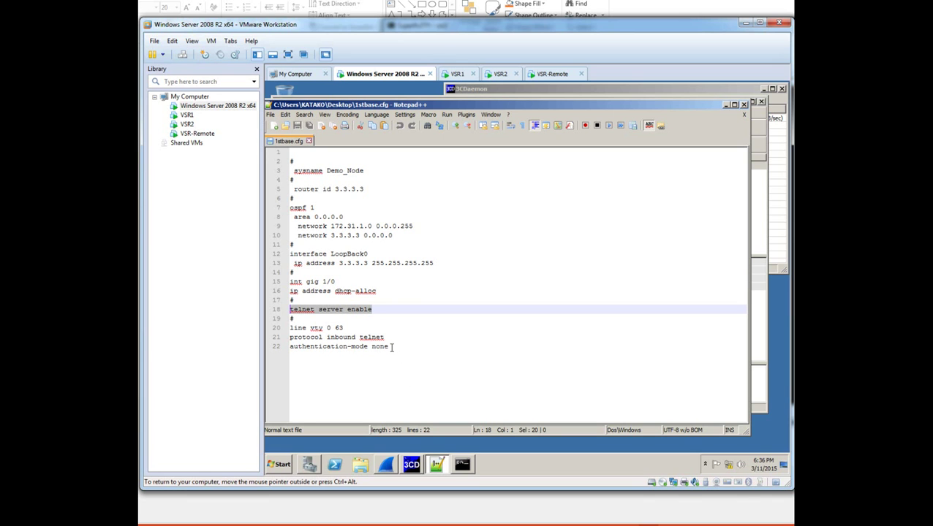
click(295, 328)
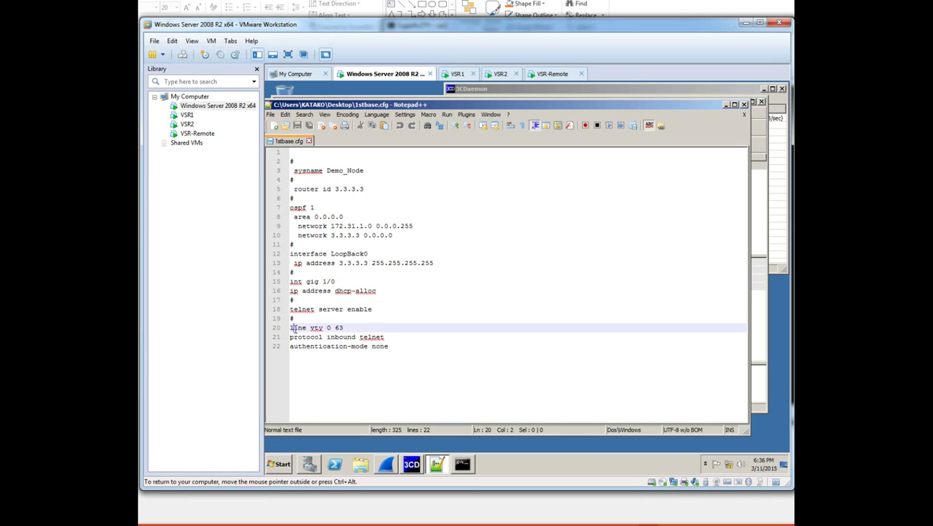
drag(298, 329, 389, 351)
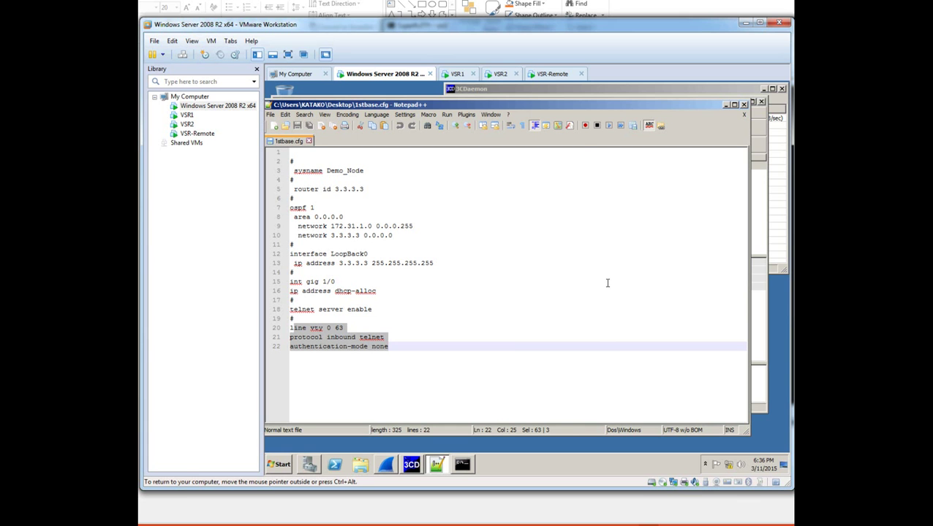
Step: Switch to the VSR-Remote console and check its automatic configuration attempts
click(555, 74)
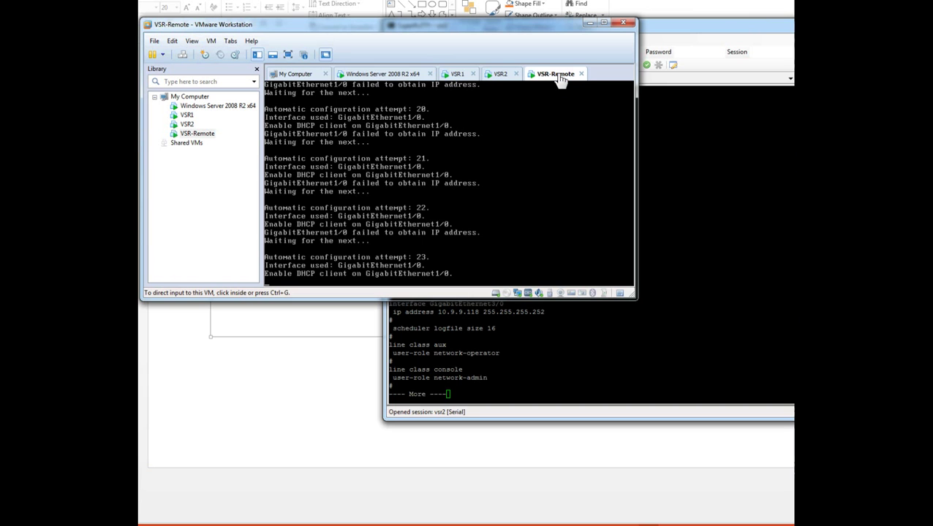
click(542, 180)
key(Return)
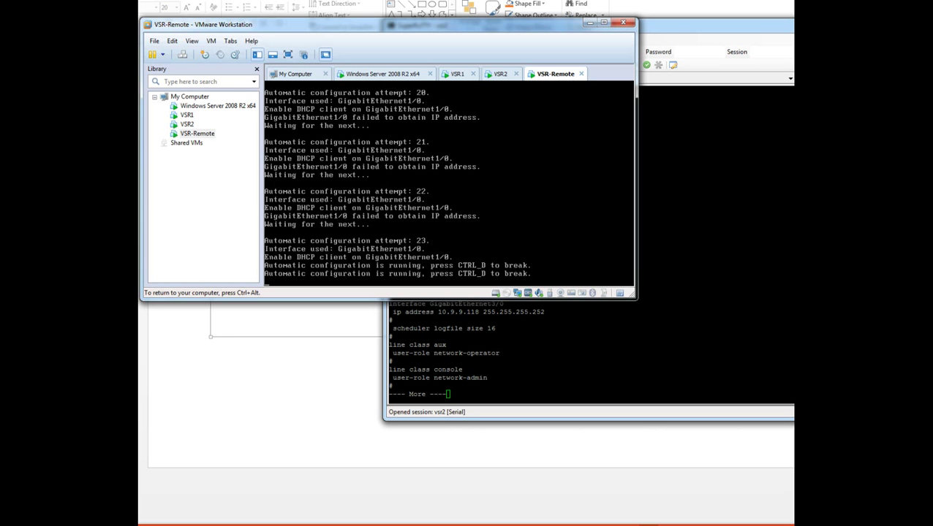
key(ctrl+alt)
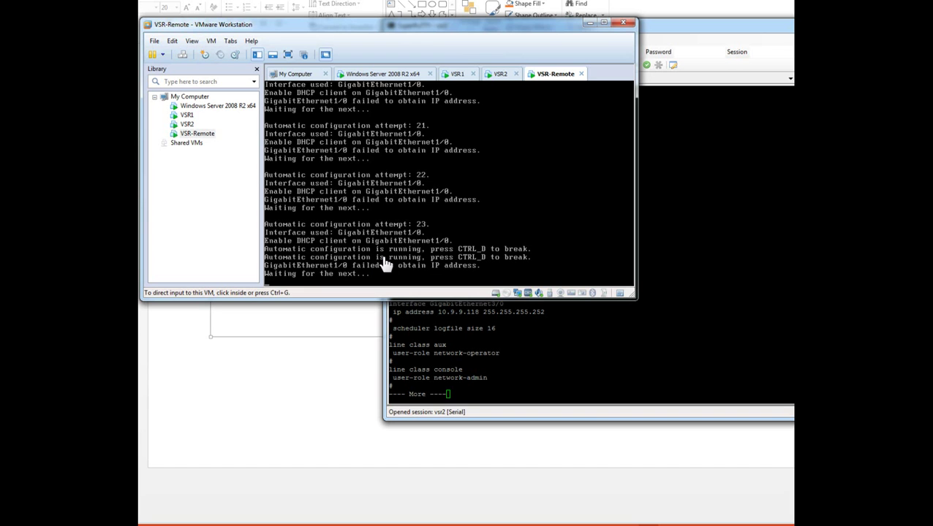
Step: Restart the VSR-Remote guest and dismiss the removable devices hint
click(196, 139)
right_click(196, 139)
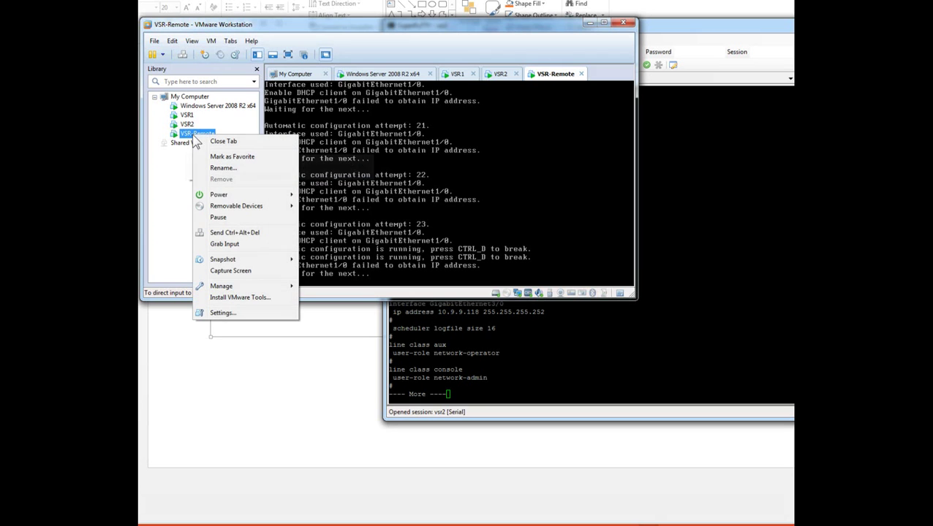
mouse_move(223, 196)
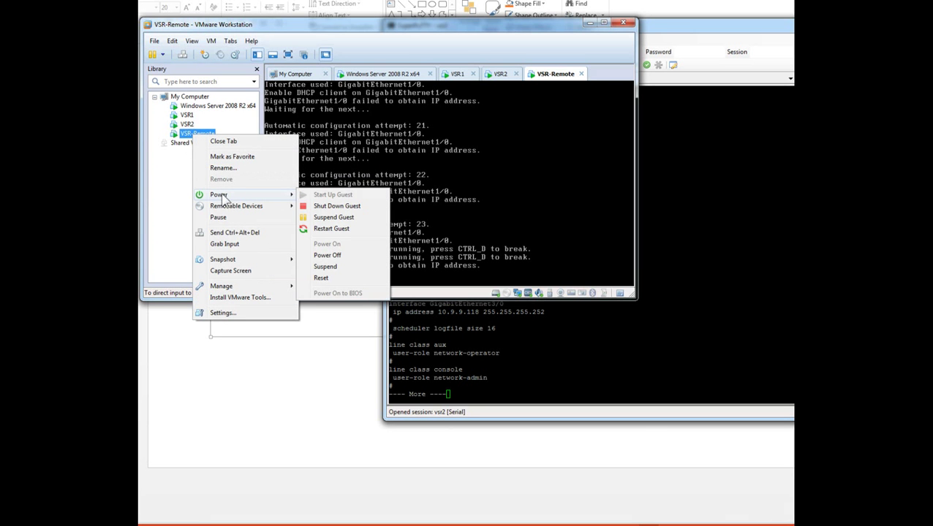
click(337, 228)
click(403, 185)
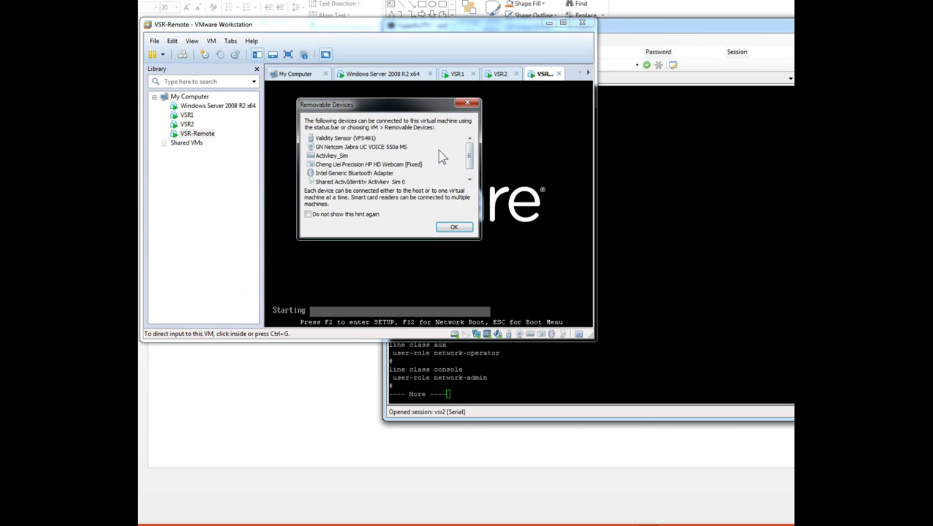
click(453, 227)
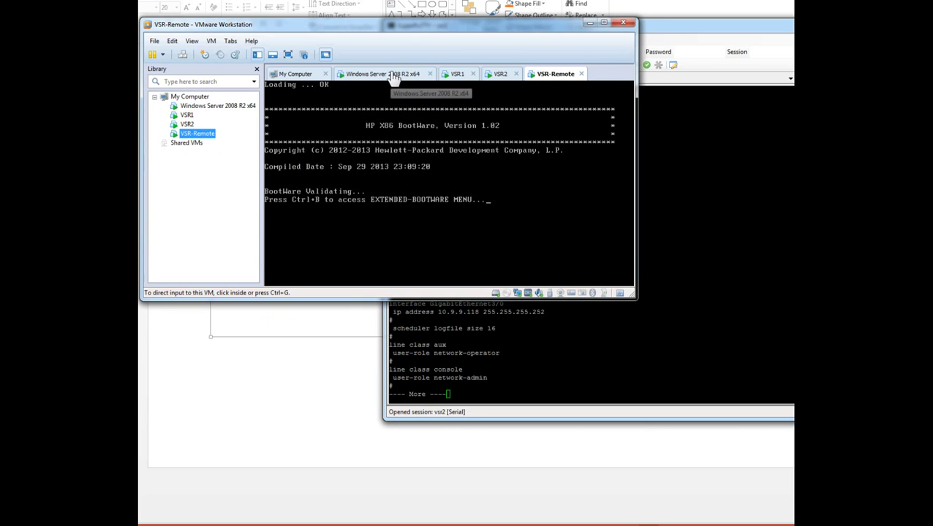
Step: On the Windows Server 2008 R2 VM, start a new Wireshark capture without saving the previously captured packets
click(395, 77)
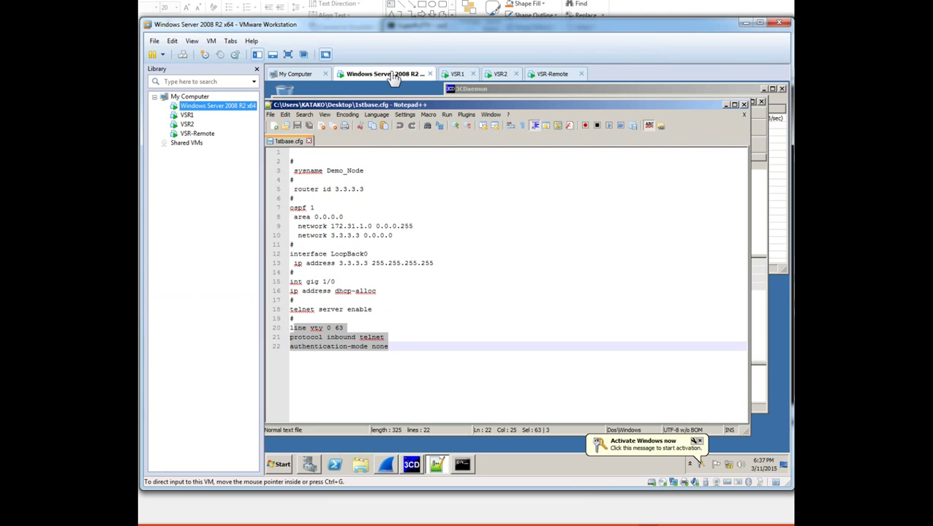
click(385, 466)
click(313, 127)
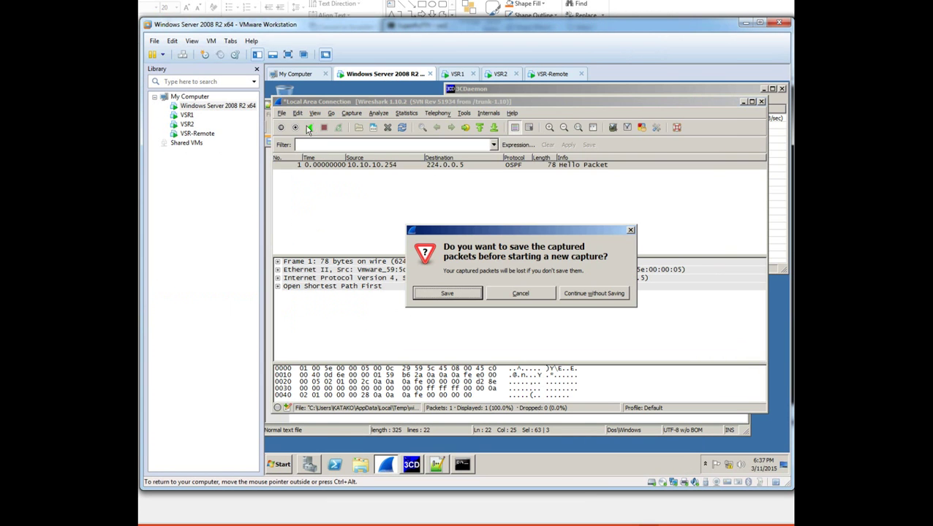
click(606, 294)
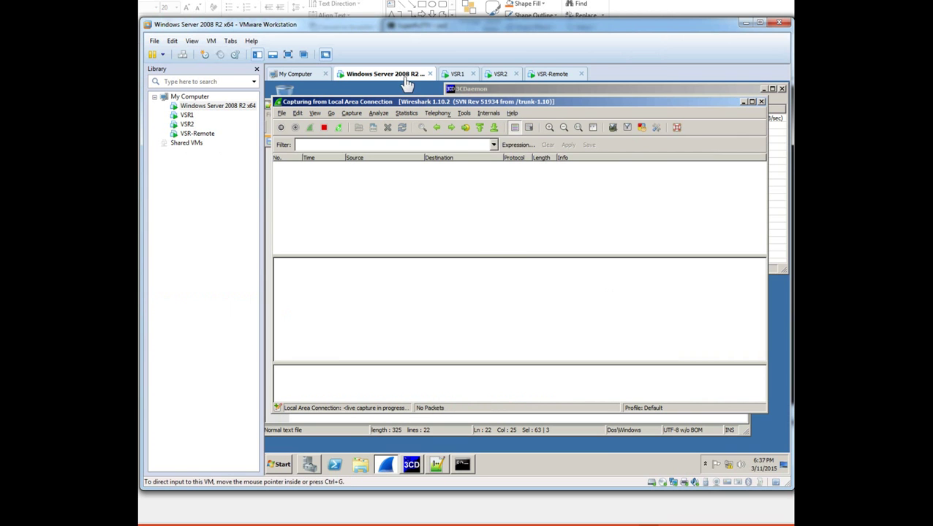
Step: Activate the DHCP scope [172.31.1.0] access in Server Manager
click(310, 466)
click(339, 167)
right_click(339, 170)
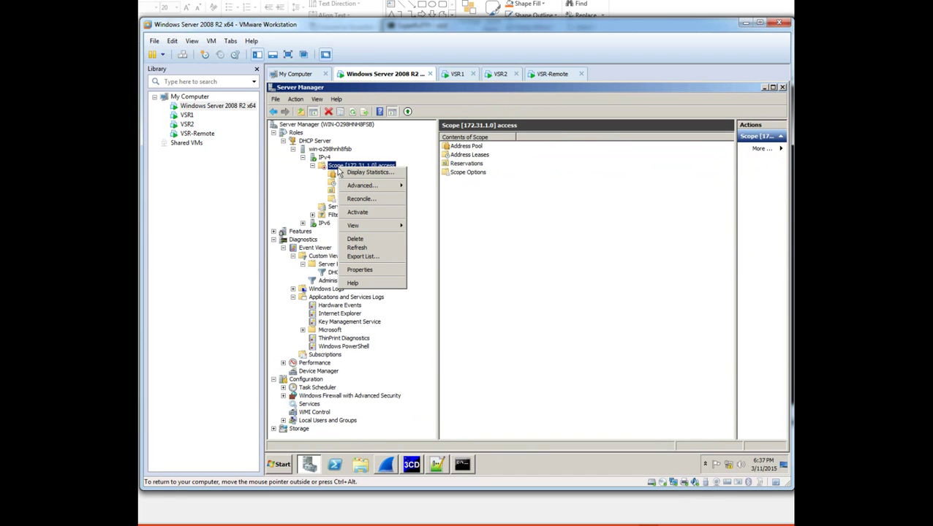
click(352, 214)
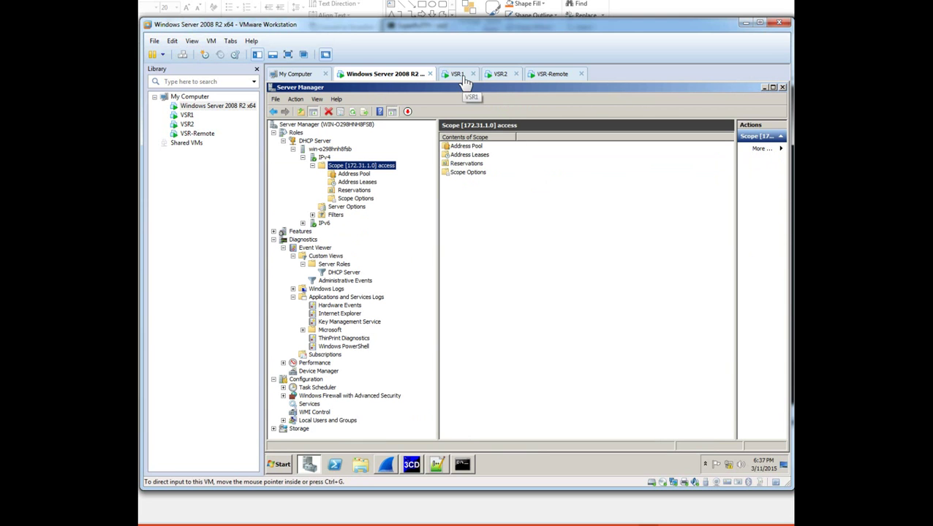
Step: Return to the VSR-Remote VM, review its automatic configuration messages and start a console session
click(544, 76)
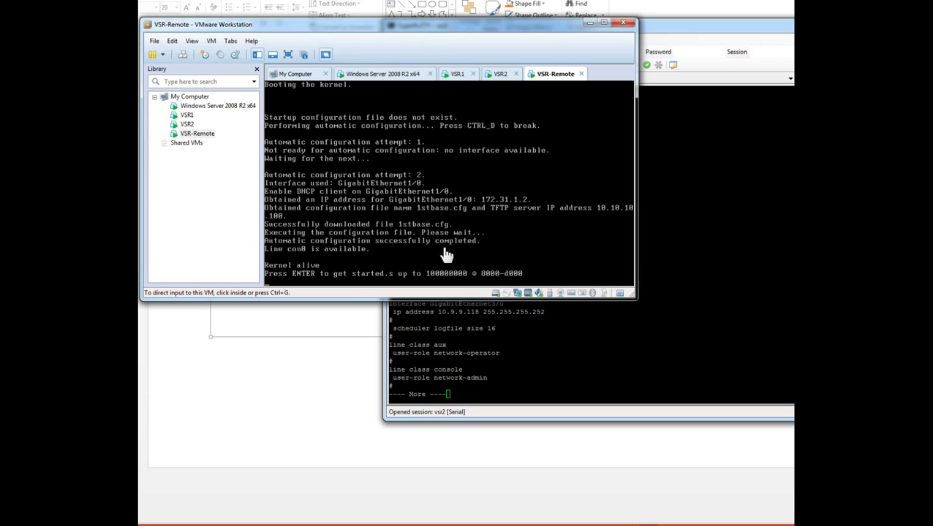
click(393, 263)
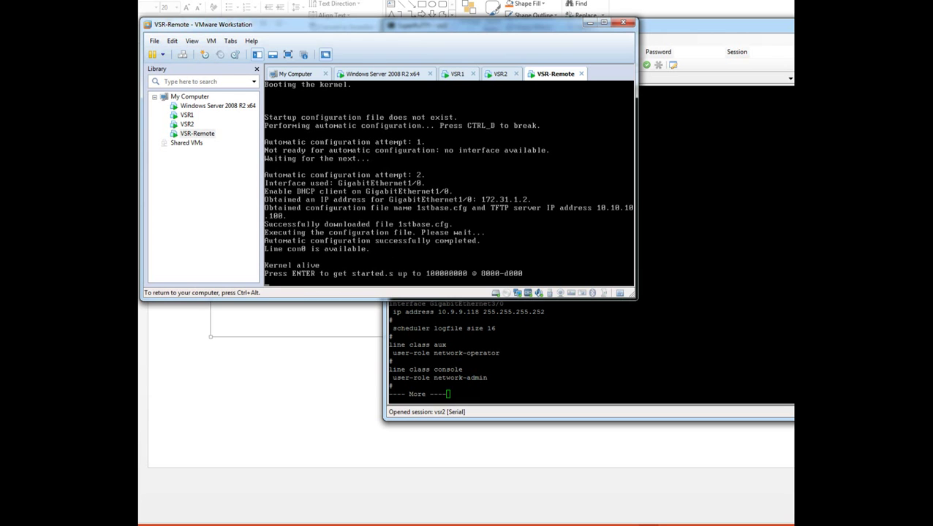
key(Return)
key(Return)
key(Return)
key(Return)
key(Return)
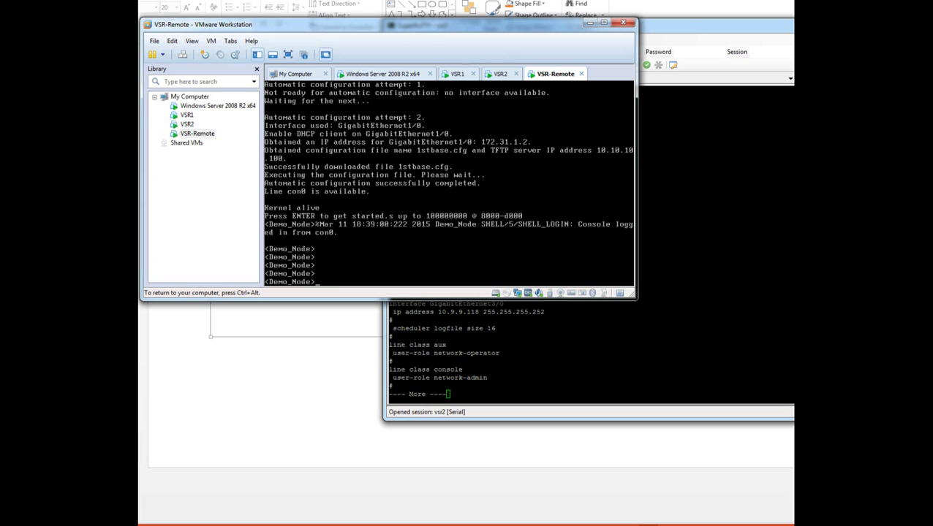
Step: Run display current-configuration on the VSR-Remote console and page through to the end of the output
text(disp)
key(Tab)
text(cur)
key(Tab)
key(Return)
key(space)
key(space)
key(space)
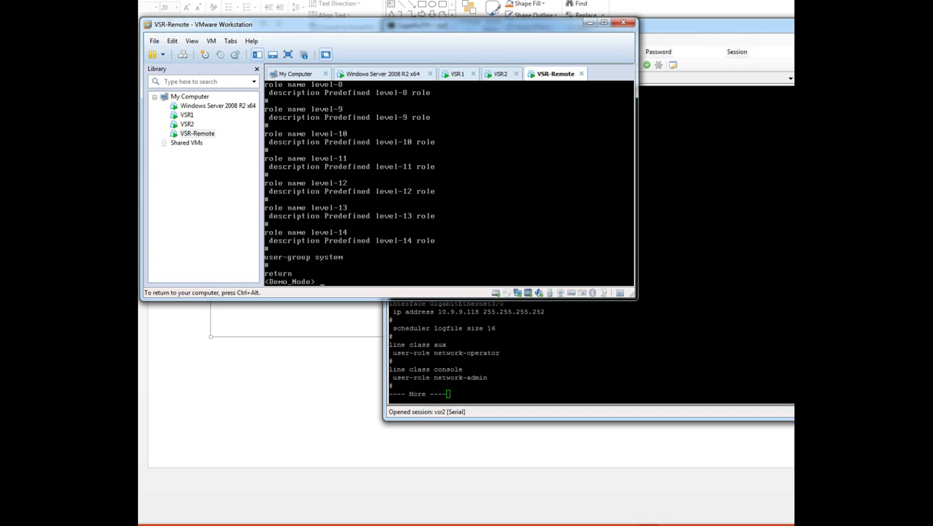
Step: Switch to the Windows Server VM's command prompt, exit the stale Telnet session and reconnect by Telnet to 3.3.3.3
key(ctrl+alt)
click(408, 74)
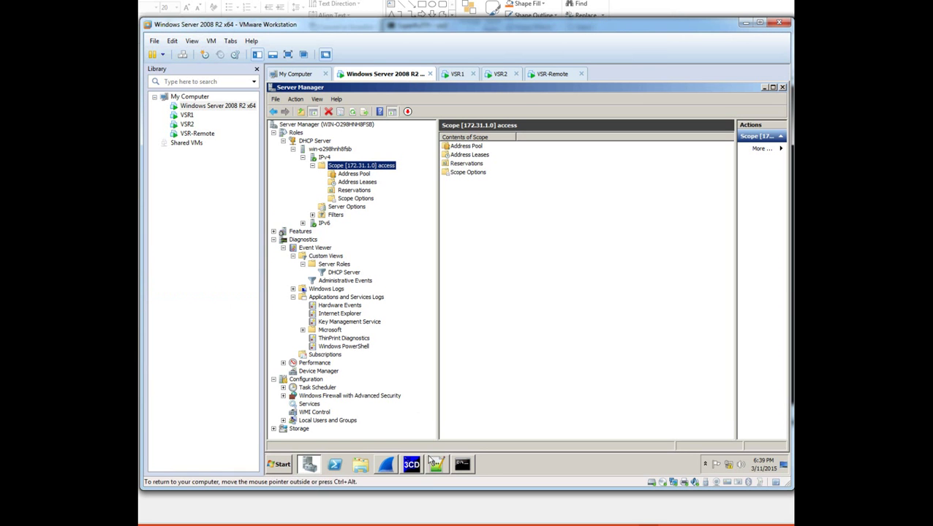
click(460, 463)
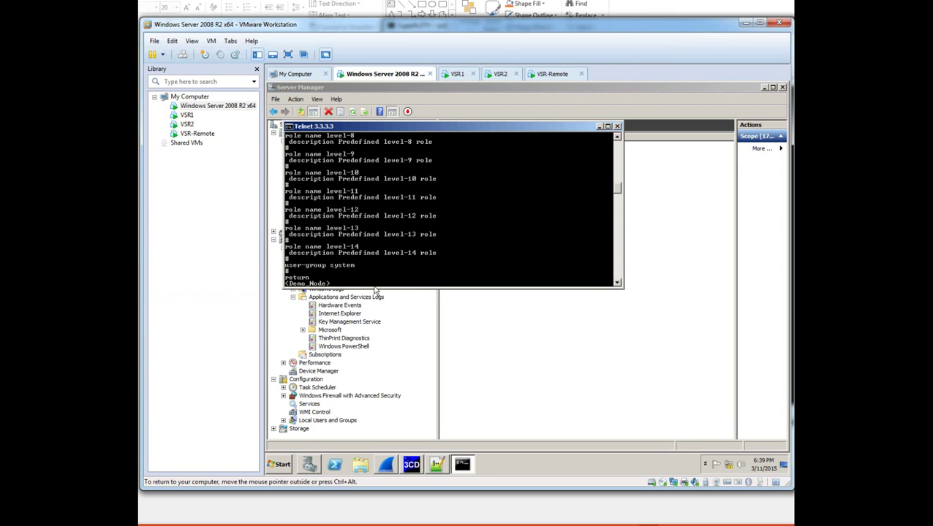
key(Return)
key(Return)
key(Return)
key(Return)
key(Return)
key(Return)
key(Return)
key(Return)
key(Return)
key(Return)
key(Return)
key(Return)
key(Return)
key(Return)
key(Return)
key(Return)
key(Return)
key(Return)
key(Return)
key(Return)
key(Return)
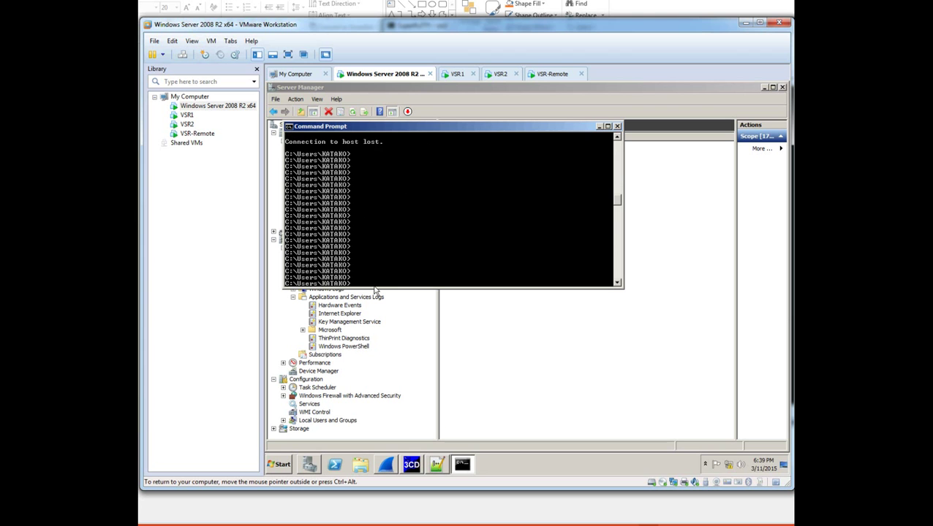
key(Up)
key(Return)
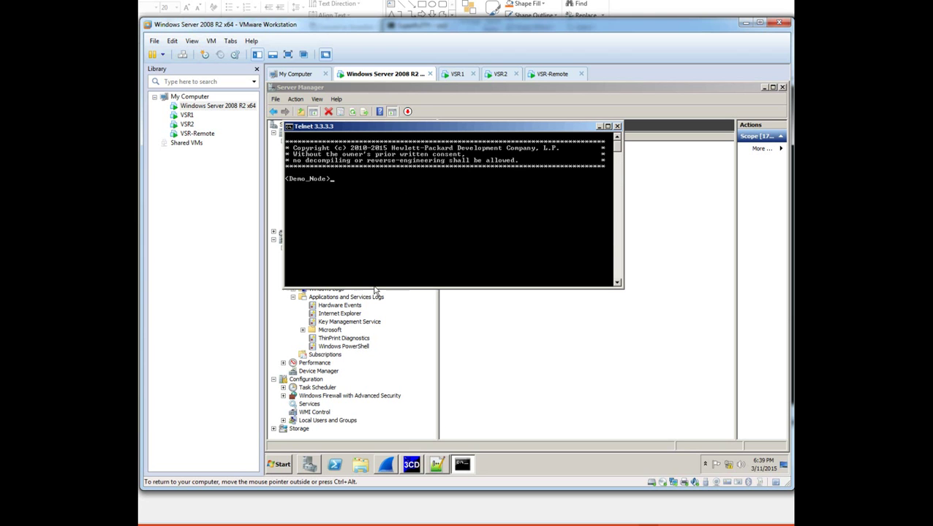
Step: Run display current-configuration in the Telnet session to 3.3.3.3 and page through the output
key(Return)
key(Return)
key(Return)
key(Return)
key(Return)
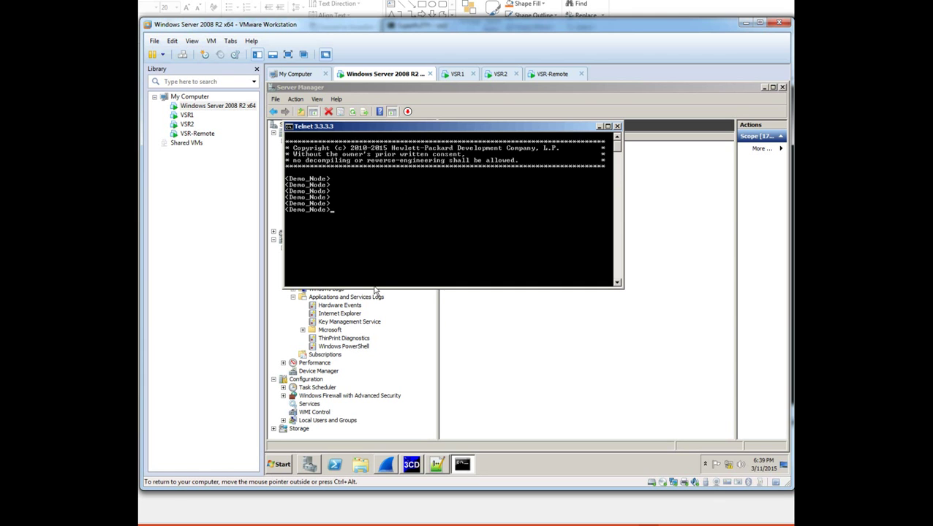
text(disp)
key(Tab)
text(cur)
key(Tab)
key(Return)
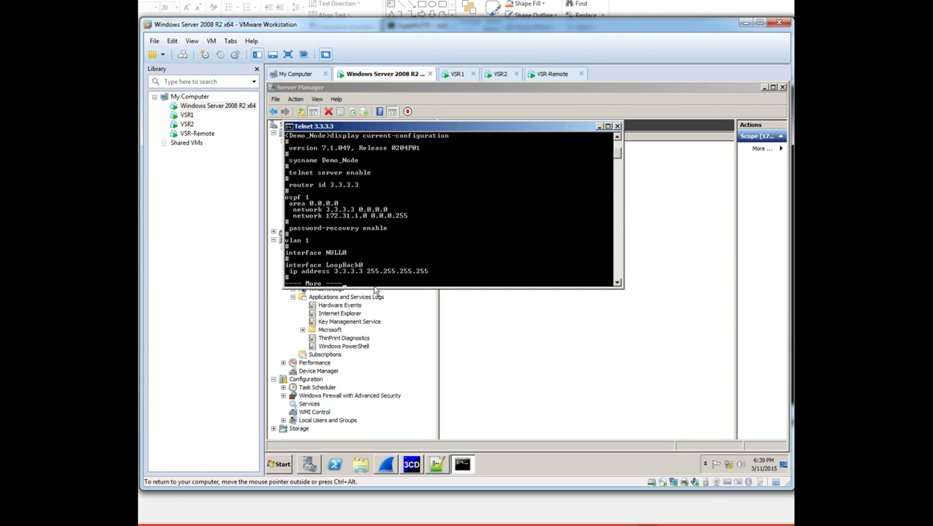
key(space)
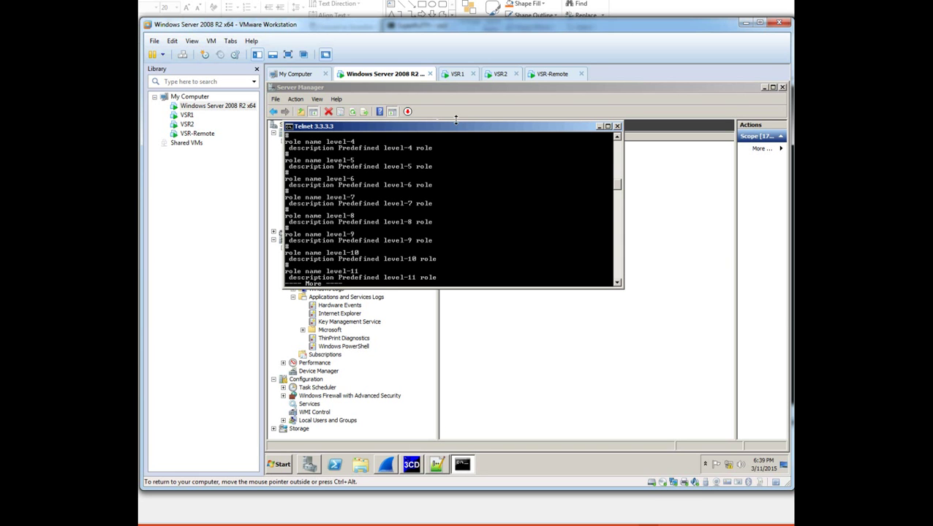
Step: Switch to the running Wireshark capture and examine the DHCP exchange and the TFTP read request for 1stbase.cfg
click(387, 472)
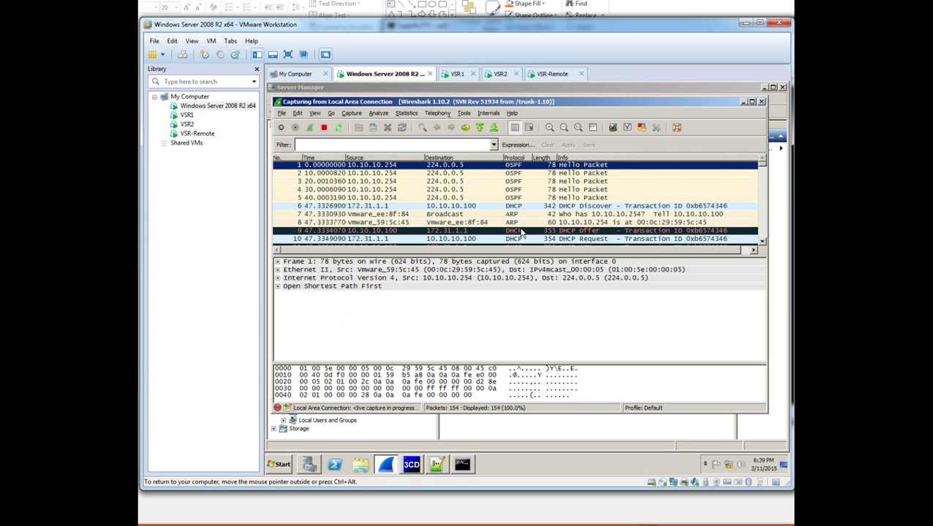
click(581, 239)
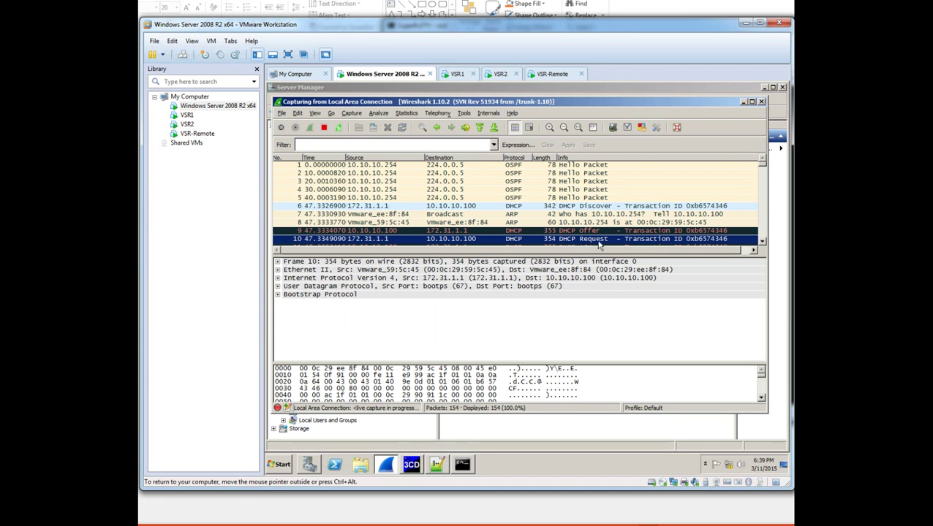
click(762, 245)
click(762, 244)
click(762, 245)
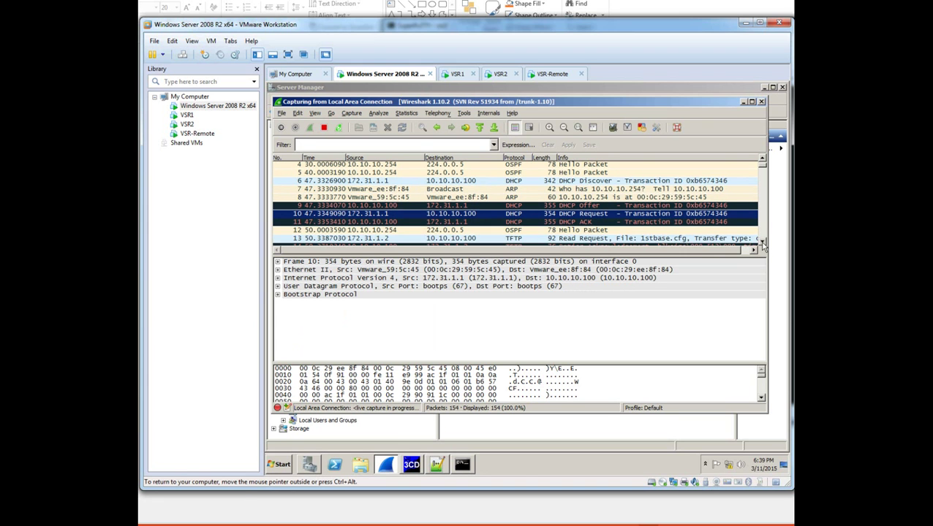
click(763, 244)
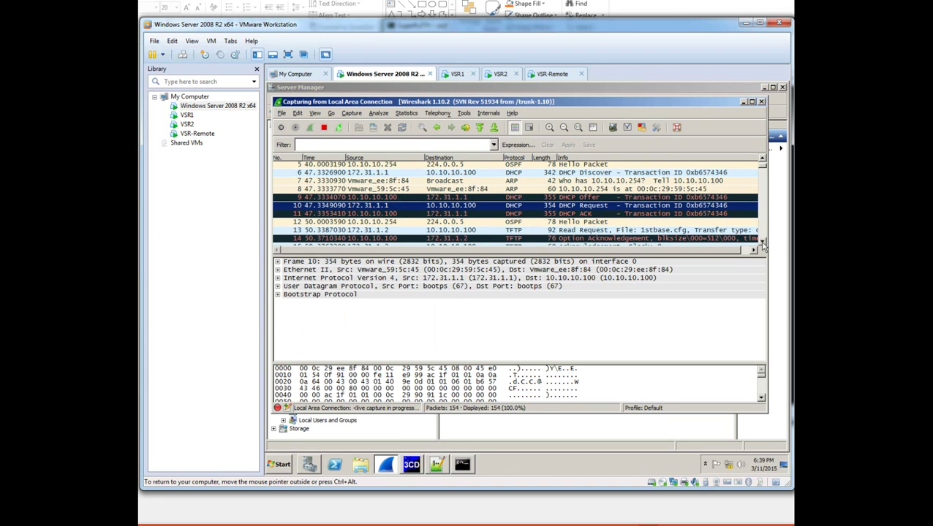
Step: Select the TFTP read request packet for 1stbase.cfg in the capture to inspect its details
click(762, 244)
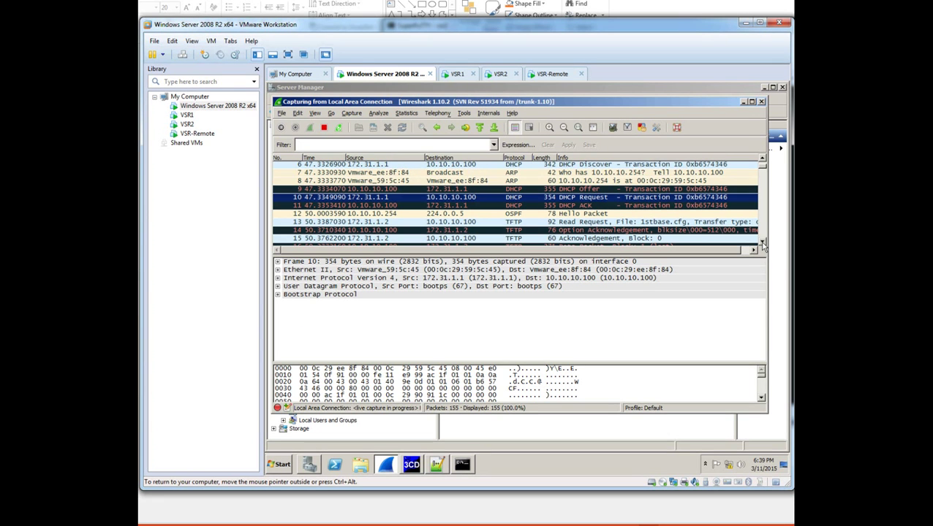
click(762, 244)
click(762, 244)
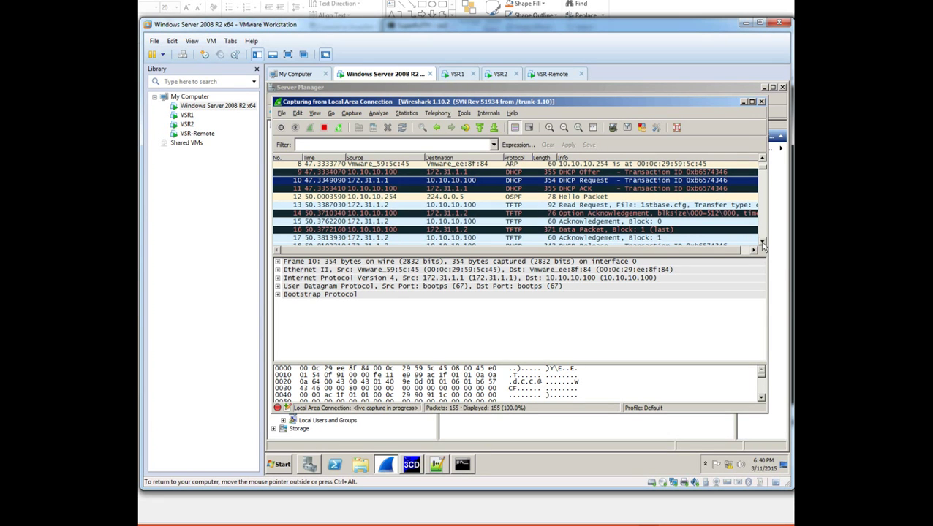
click(575, 206)
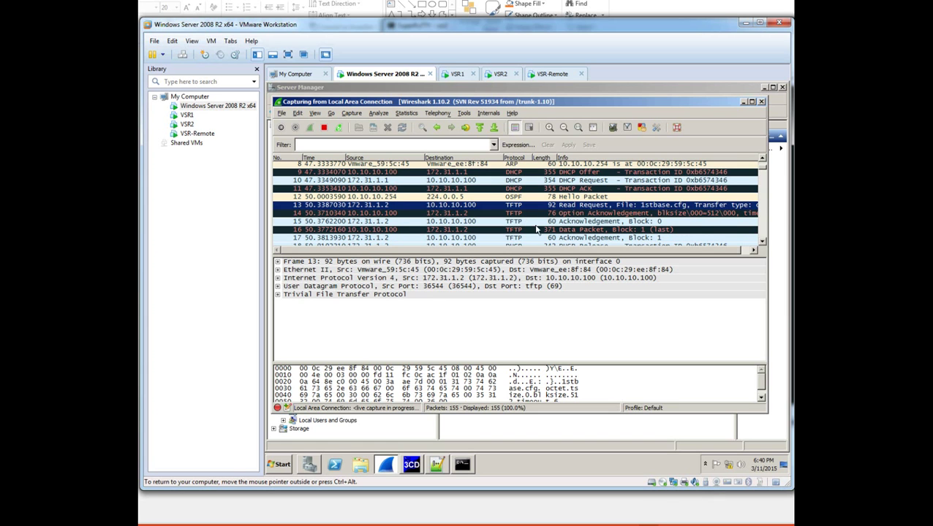
Step: Examine the packets following the TFTP read request, from the file transfer through to the Telnet traffic between 10.10.10.100 and 3.3.3.3
click(762, 244)
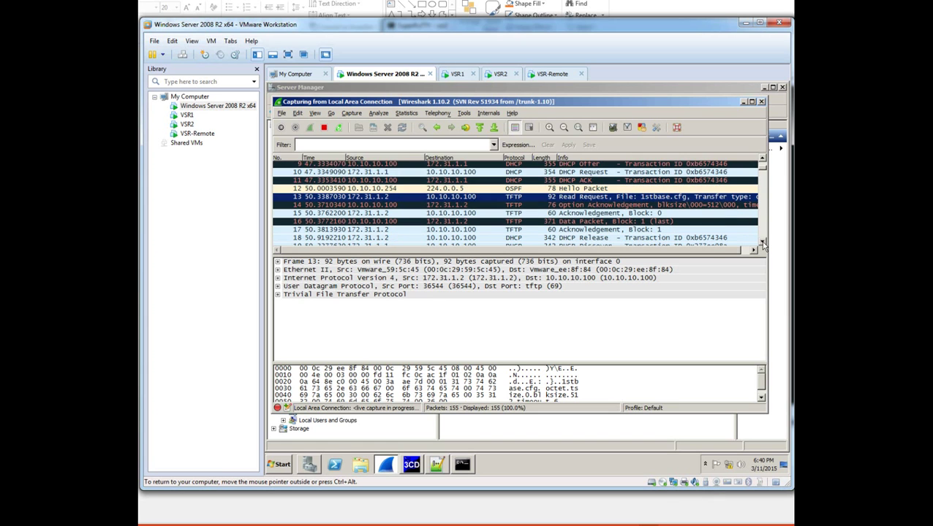
click(762, 244)
click(763, 244)
click(763, 244)
click(762, 244)
click(763, 245)
click(762, 244)
click(762, 244)
click(762, 244)
click(762, 244)
click(763, 244)
click(762, 244)
click(762, 244)
click(762, 244)
click(762, 244)
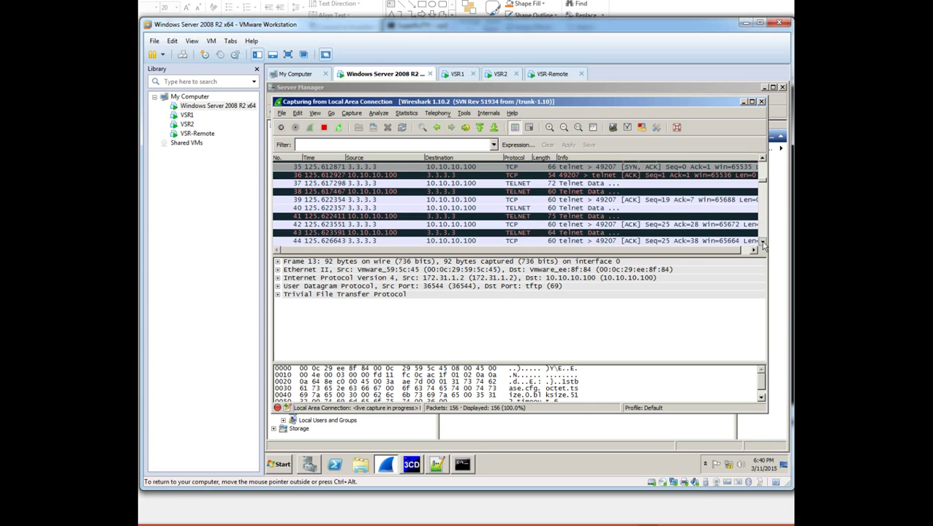
click(762, 244)
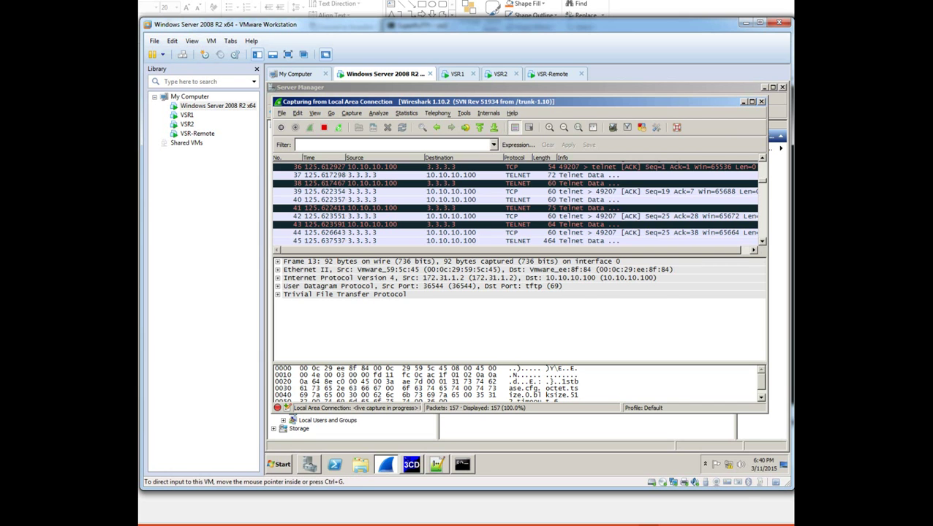
Step: Switch to the PowerPoint slide "Now what next?" and highlight "Medium/Larger Scale", "HP IMC" and "HP Network Automation" in turn
key(alt+Tab)
key(Page_Down)
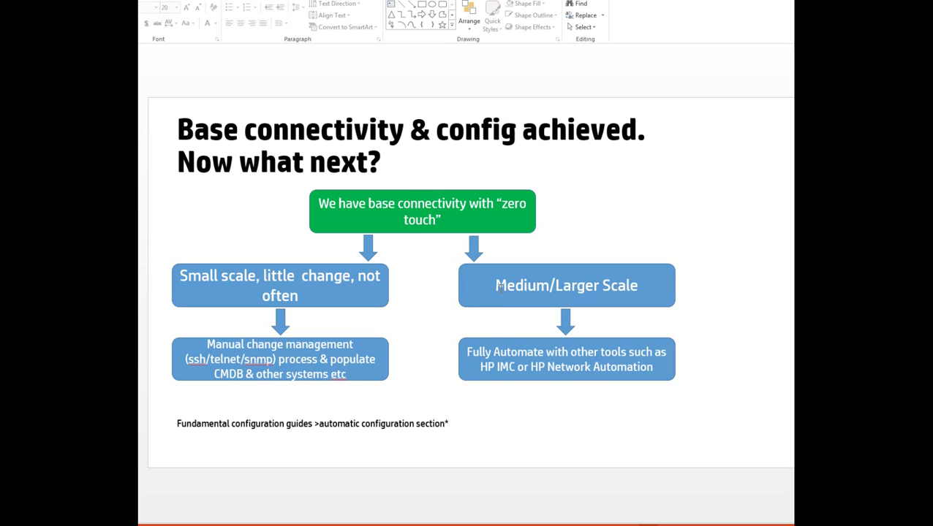
drag(496, 286, 642, 286)
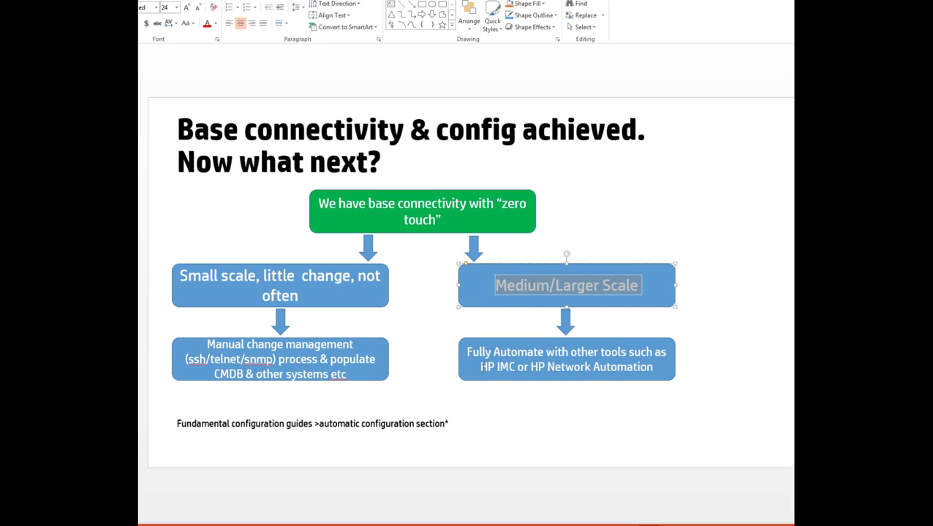
drag(480, 367, 517, 367)
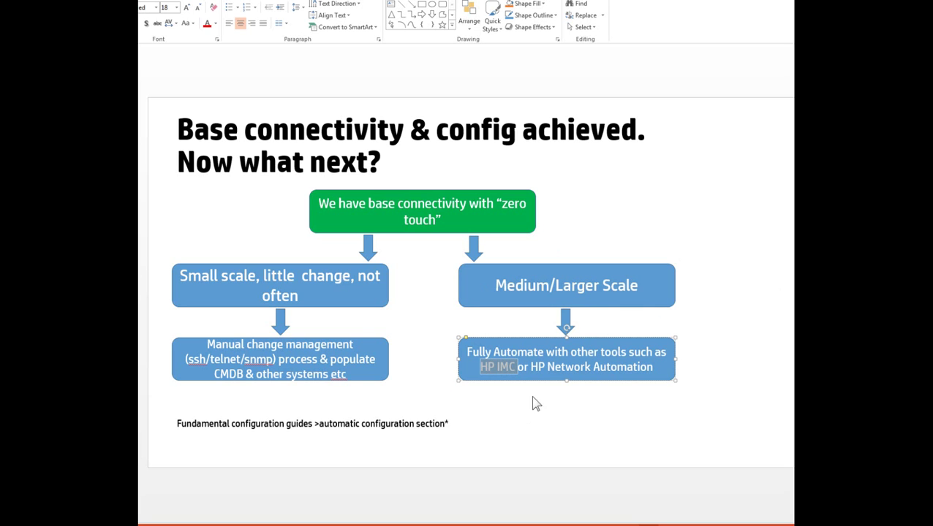
click(531, 366)
drag(533, 367, 654, 371)
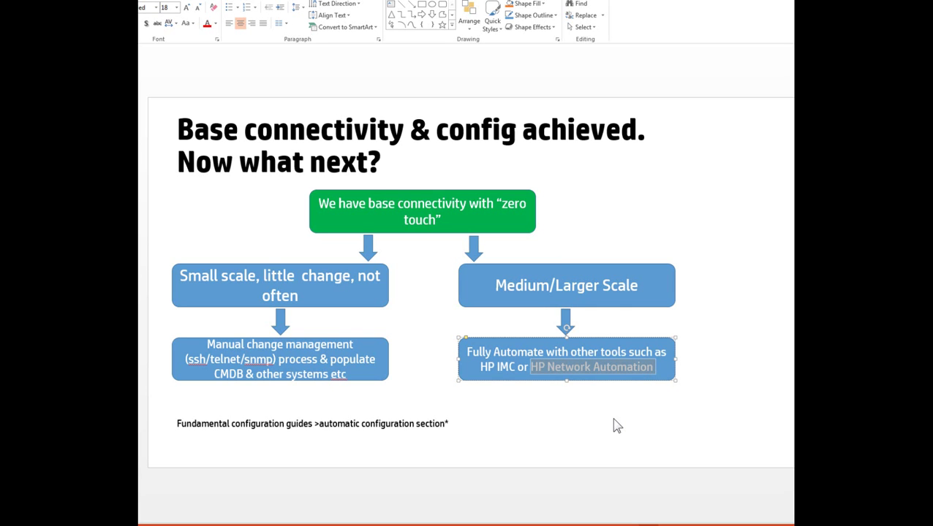